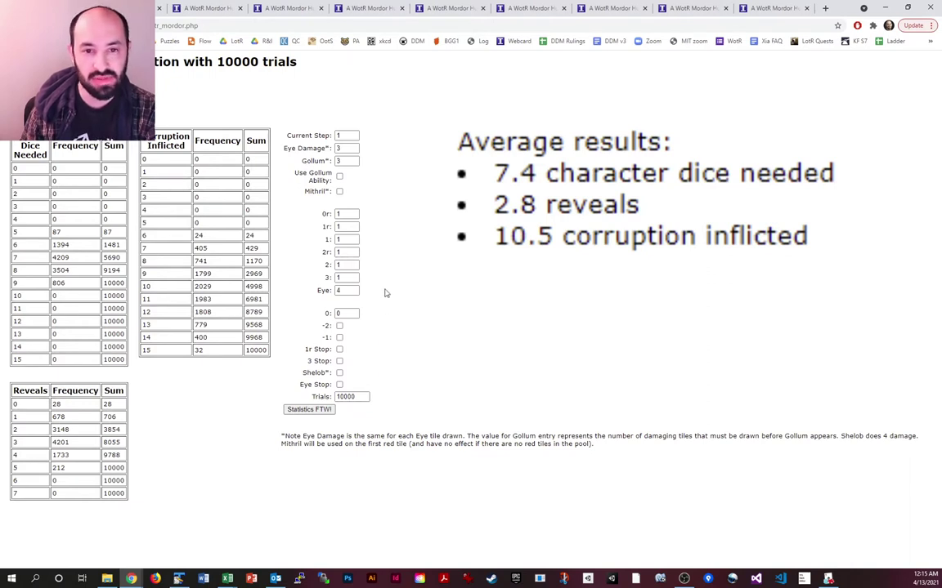
# - Compare the average results of the baseline Mordor simulation with those of the run that adds only the -2 tile
pyautogui.click(339, 325)
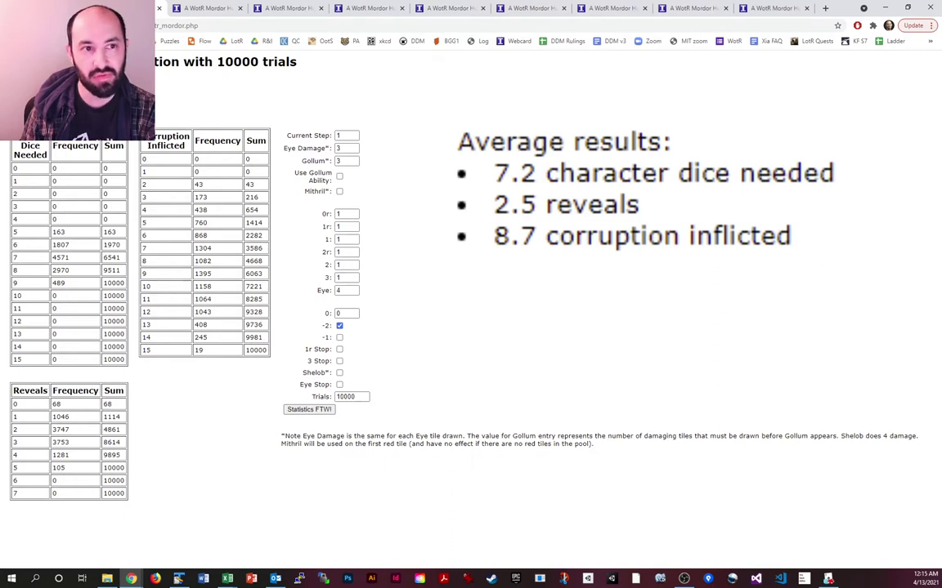
pyautogui.press('space')
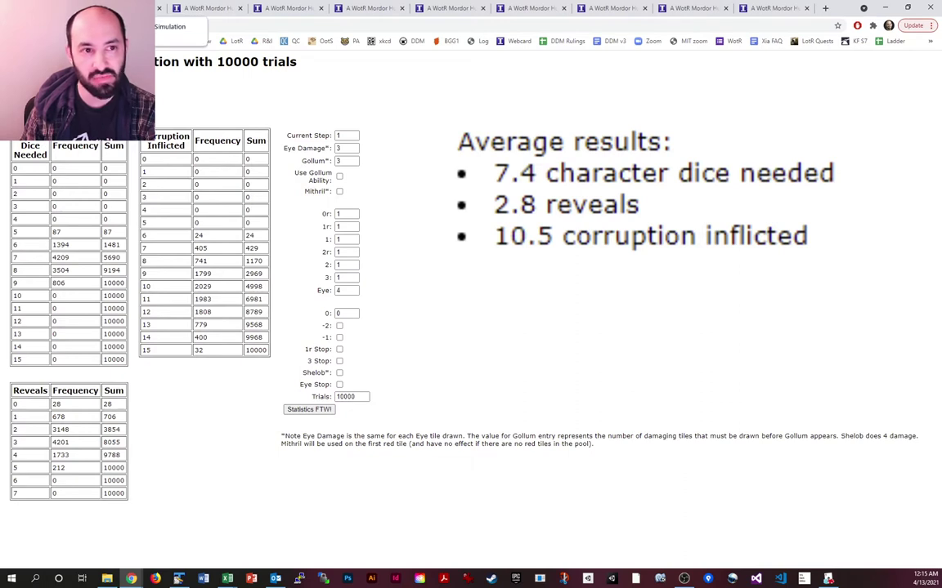
pyautogui.press('space')
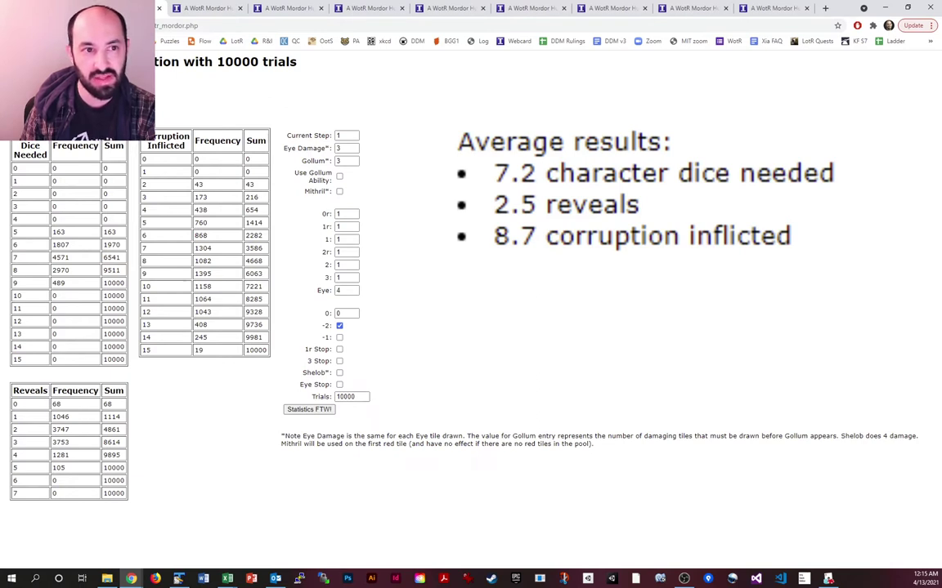
pyautogui.press('space')
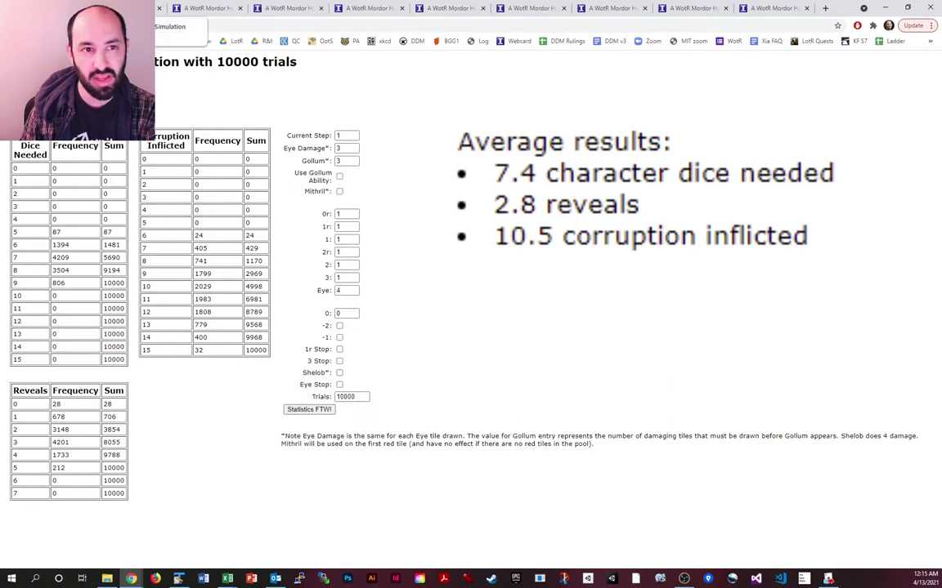
pyautogui.press('space')
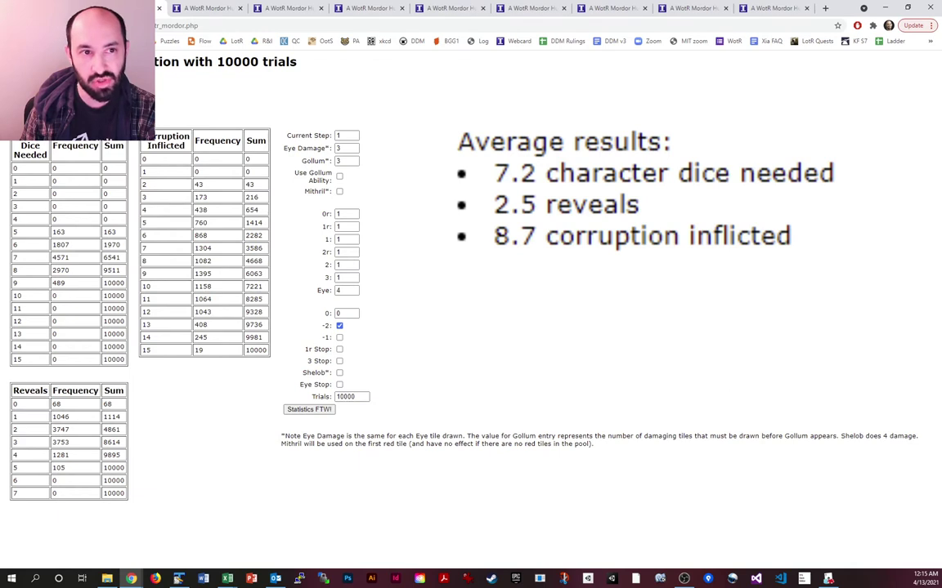
pyautogui.press('space')
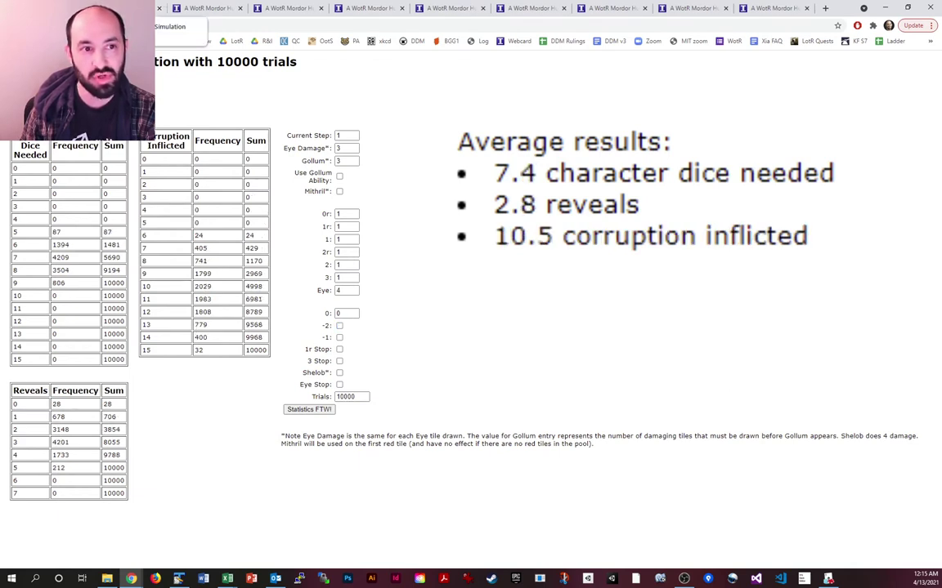
pyautogui.press('space')
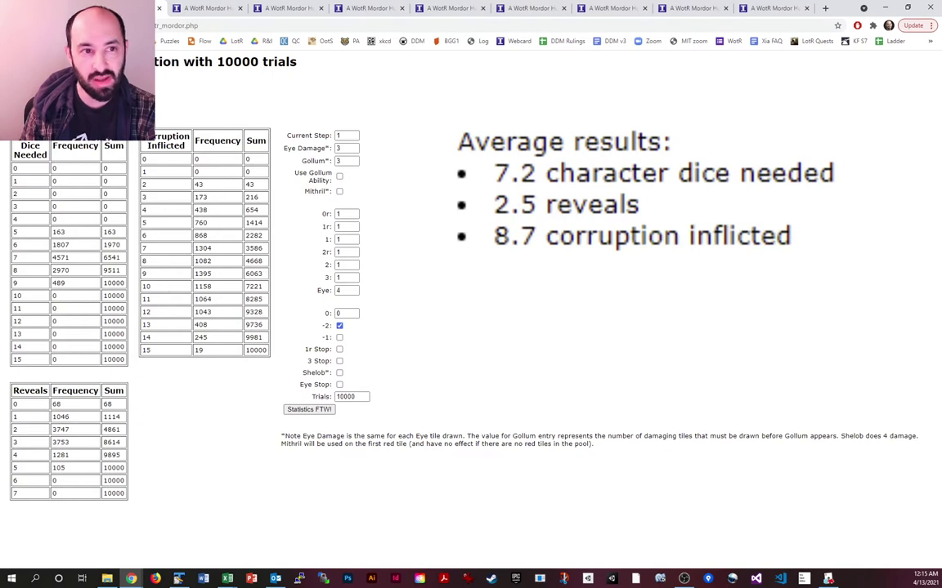
pyautogui.press('space')
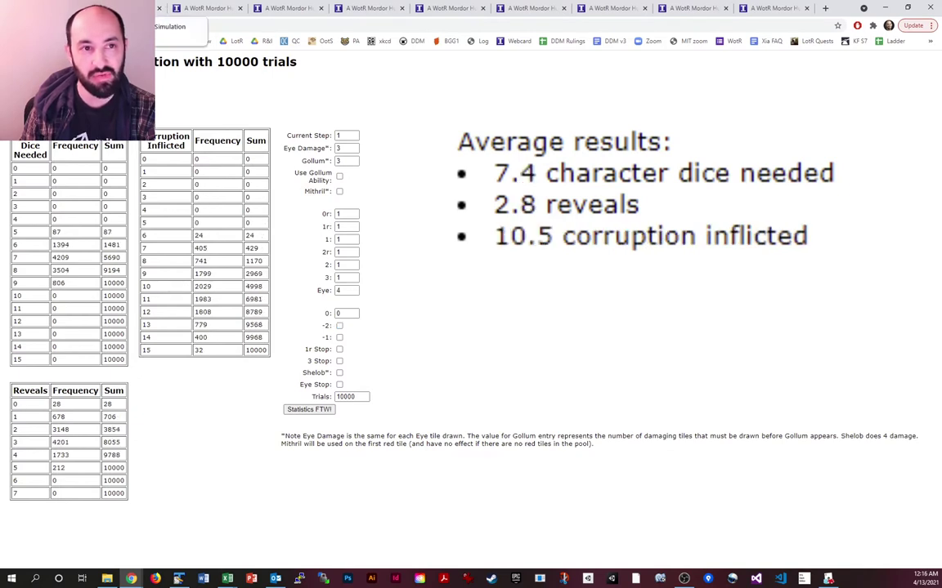
pyautogui.press('space')
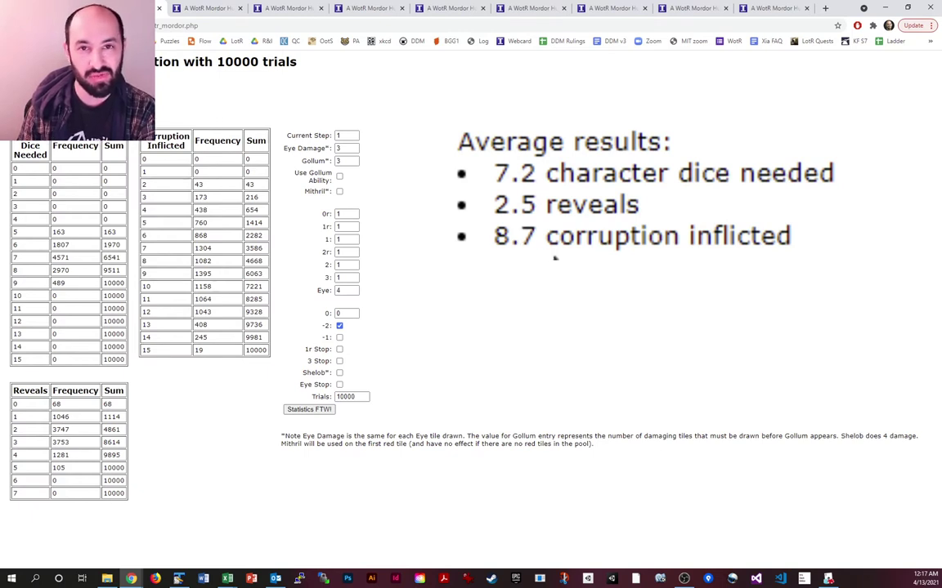
pyautogui.press('space')
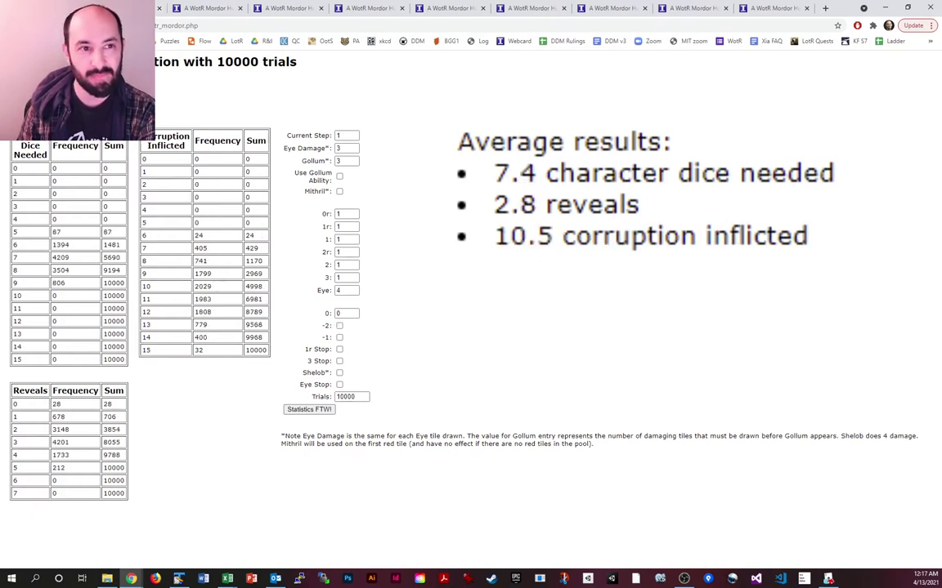
pyautogui.press('space')
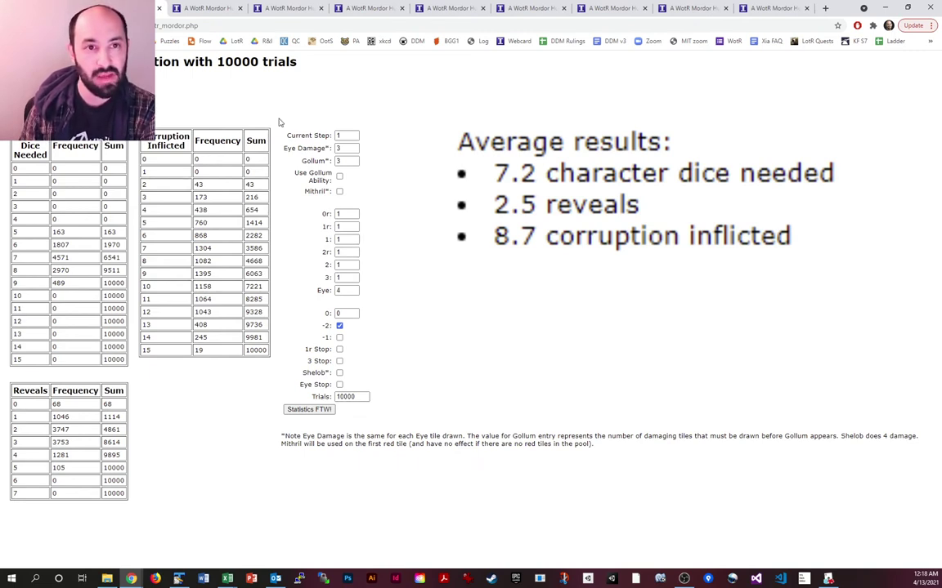
# - Compare the baseline simulation's dice, reveals and corruption averages with the run that adds only the Eye Stop tile
pyautogui.click(205, 9)
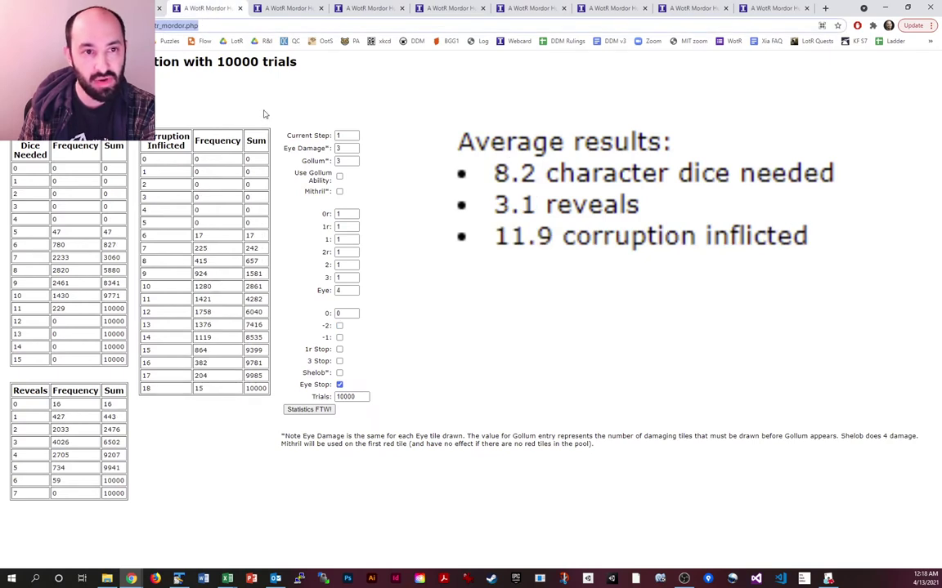
pyautogui.hotkey('ctrl', 'Tab')
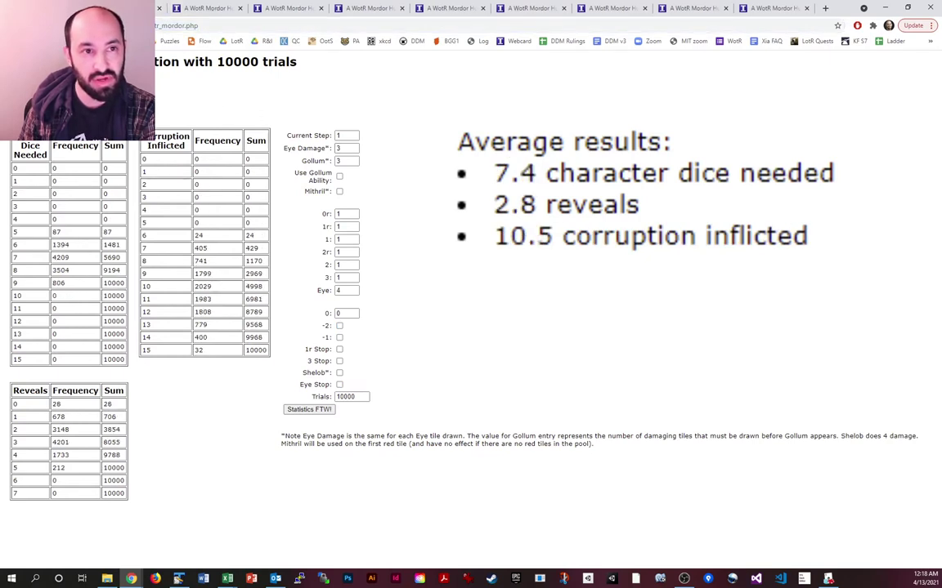
pyautogui.click(206, 11)
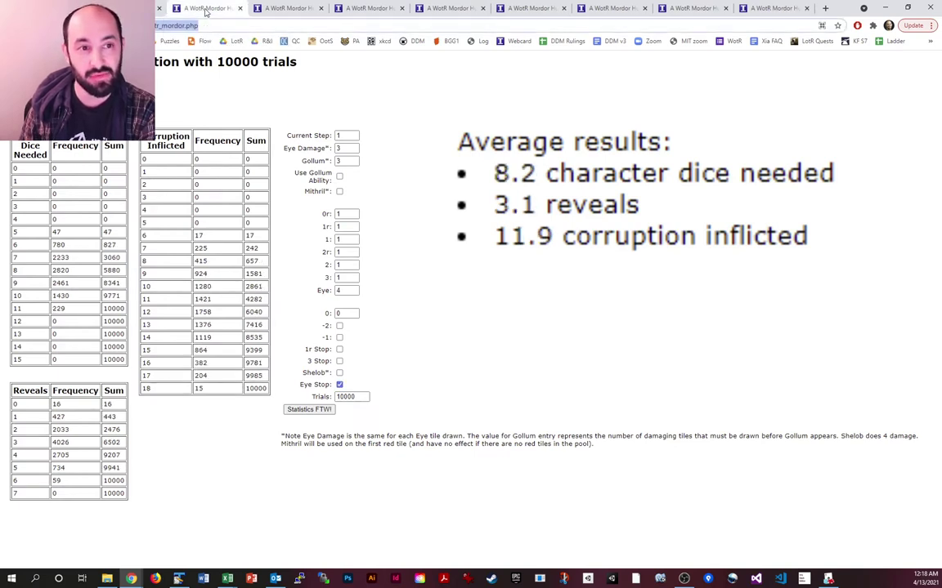
pyautogui.hotkey('ctrl', 'shift', 'Tab')
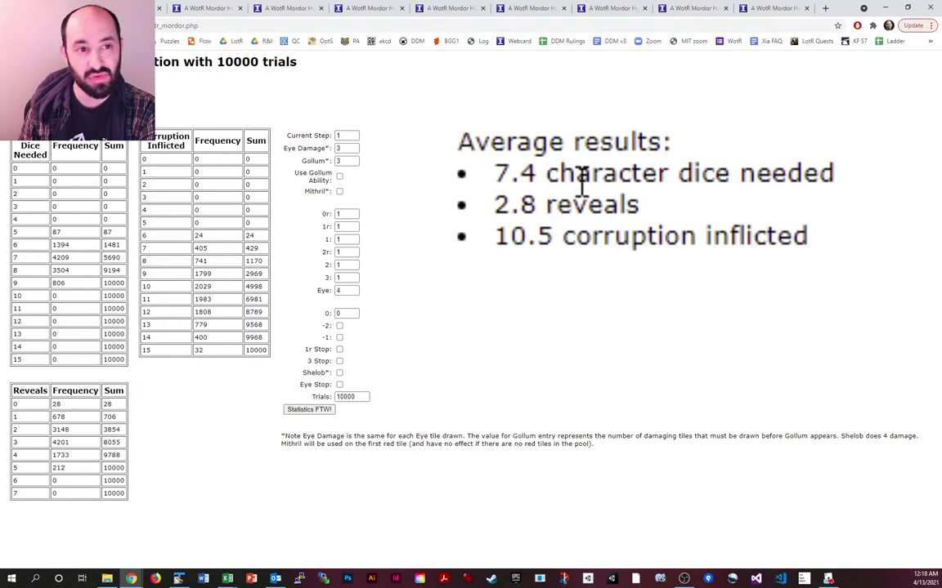
pyautogui.click(194, 10)
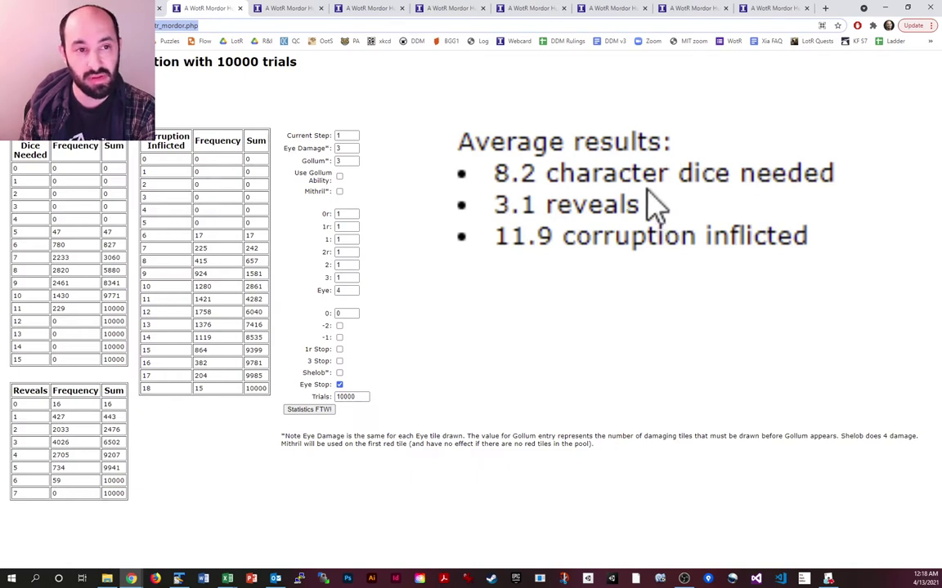
pyautogui.hotkey('ctrl', 'Tab')
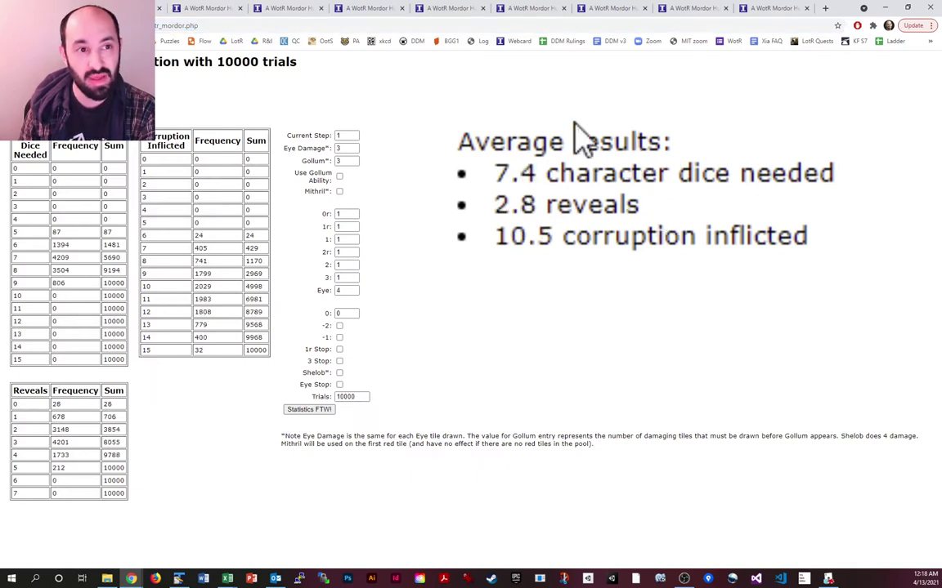
pyautogui.click(182, 11)
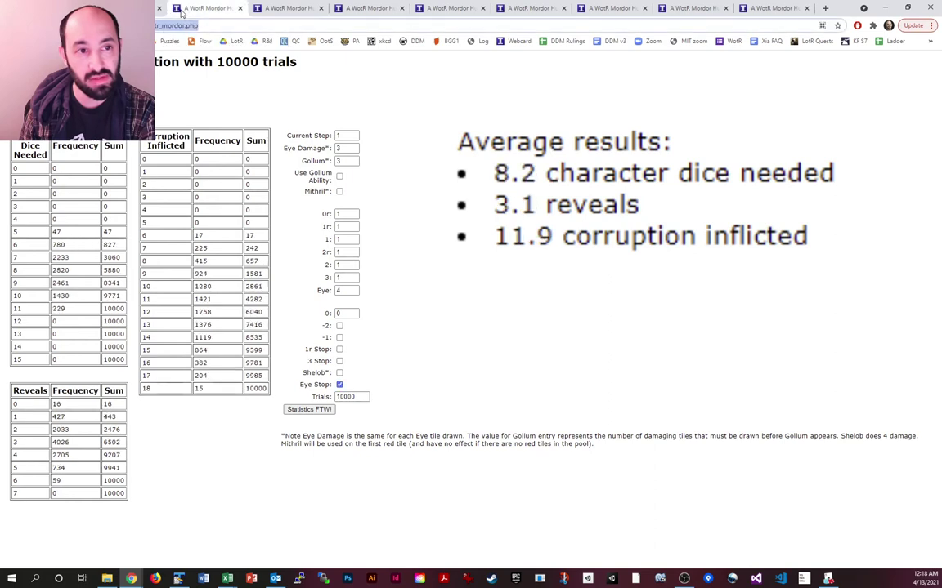
pyautogui.hotkey('ctrl', 'Tab')
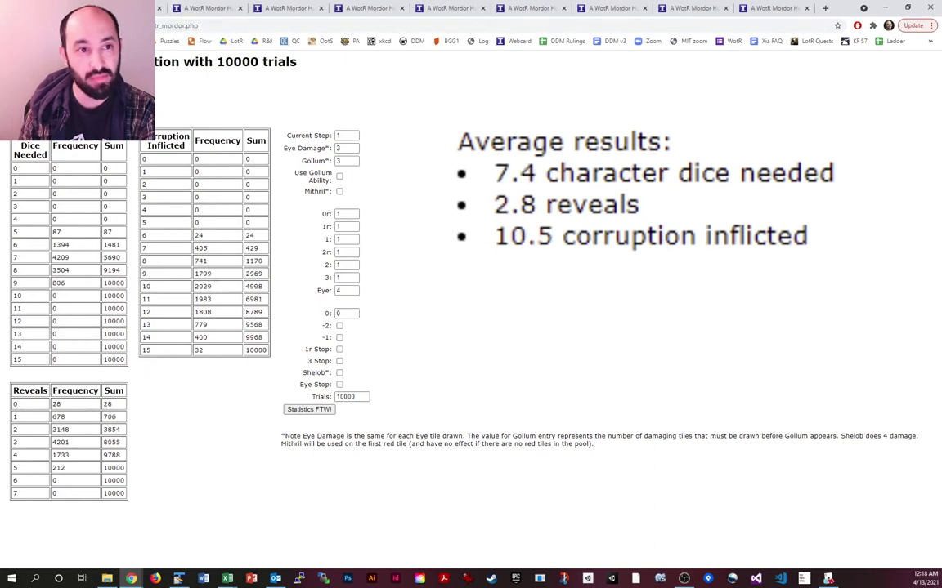
pyautogui.click(190, 10)
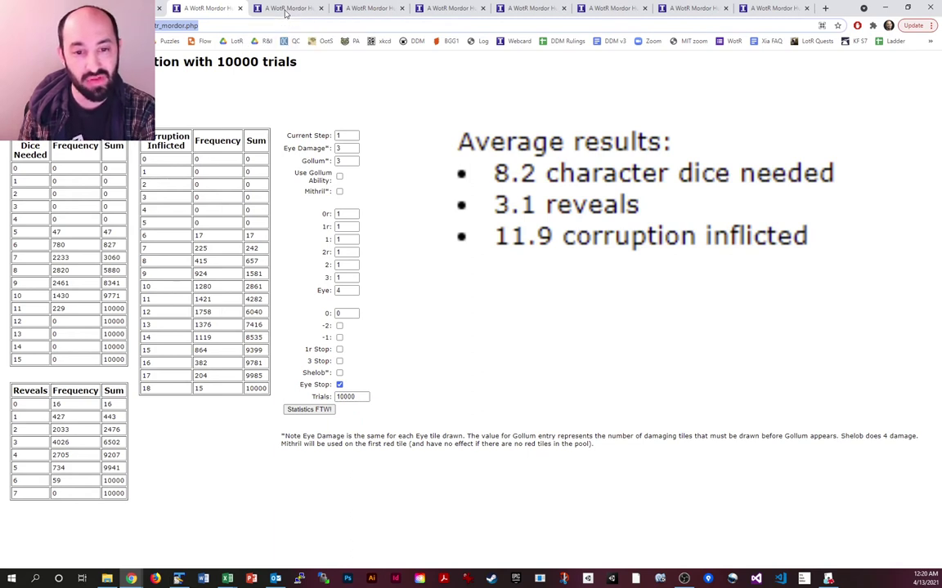
# - Compare the baseline averages with the run that adds two 0 tiles and all the special tiles, including Shelob and Eye Stop
pyautogui.click(285, 10)
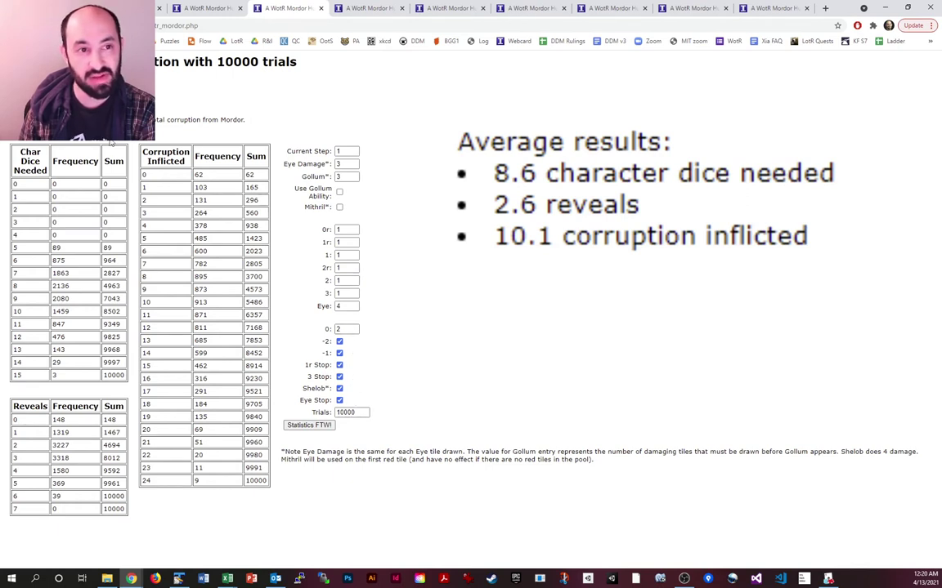
pyautogui.hotkey('ctrl', 'Tab')
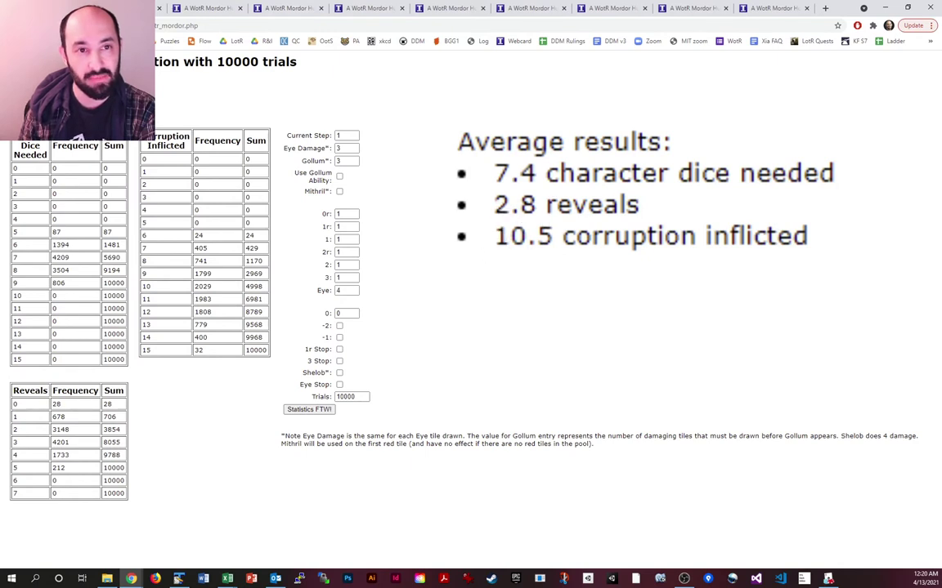
pyautogui.click(283, 10)
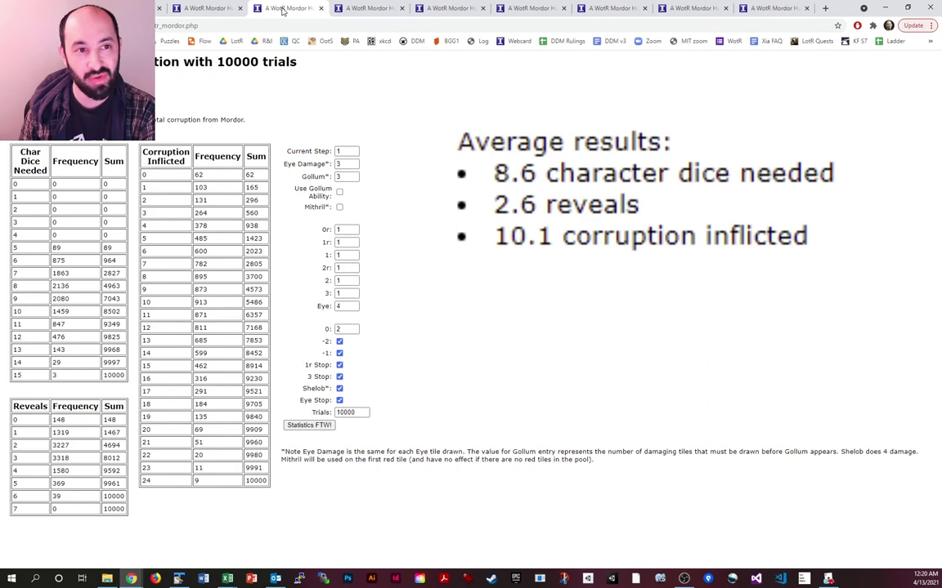
pyautogui.click(214, 9)
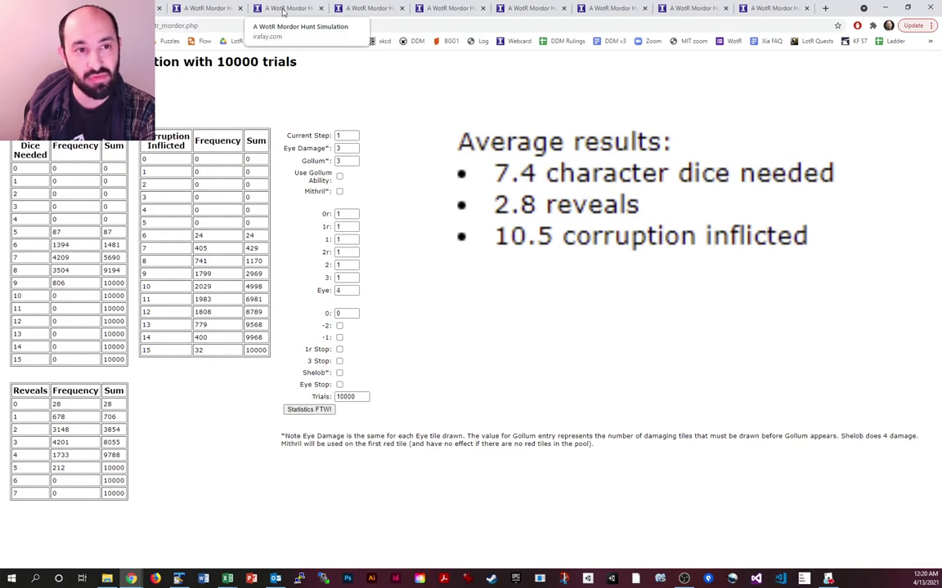
pyautogui.click(256, 9)
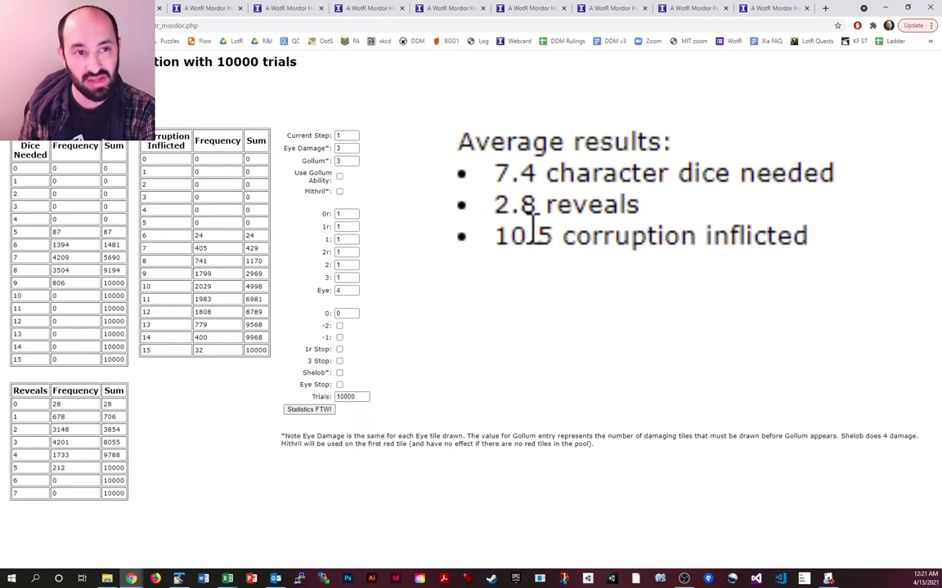
pyautogui.click(281, 9)
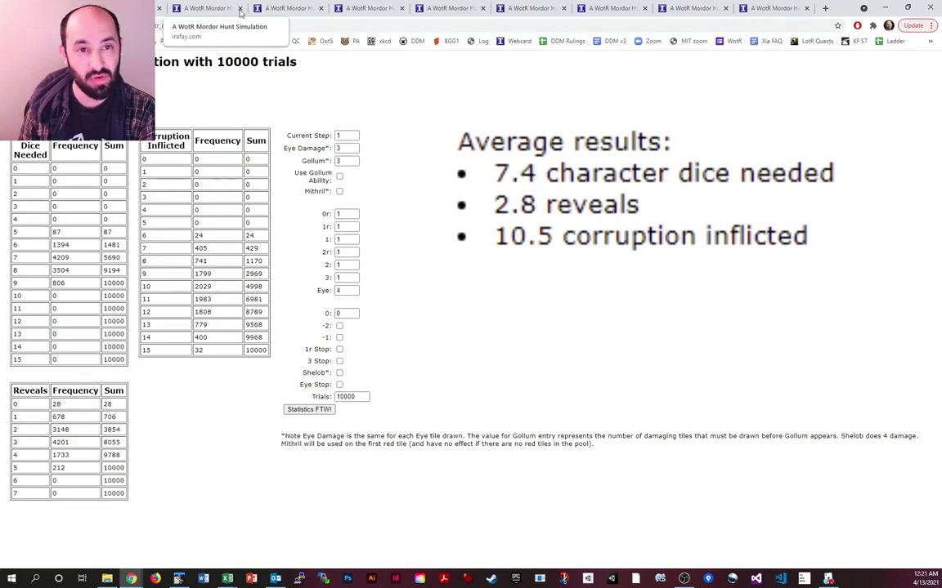
pyautogui.click(278, 12)
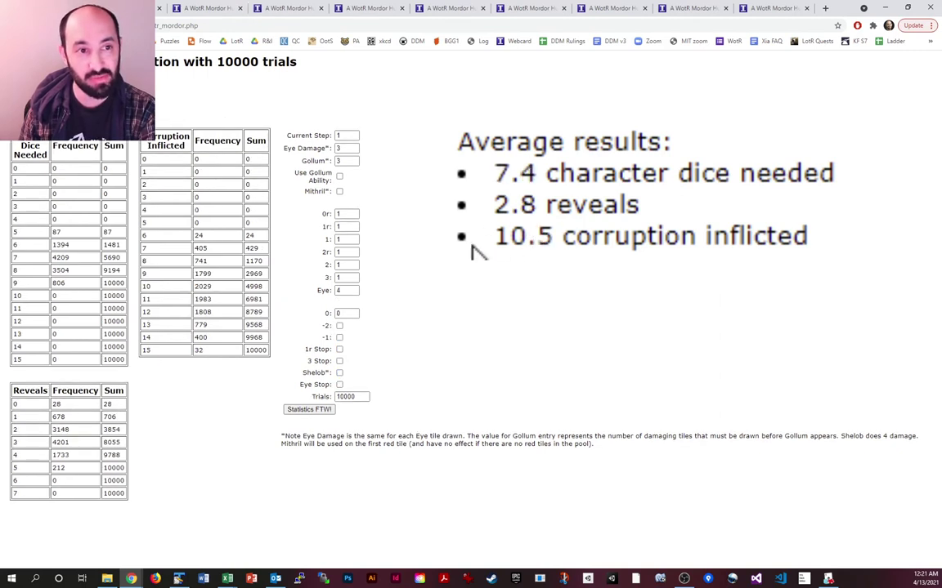
pyautogui.click(260, 8)
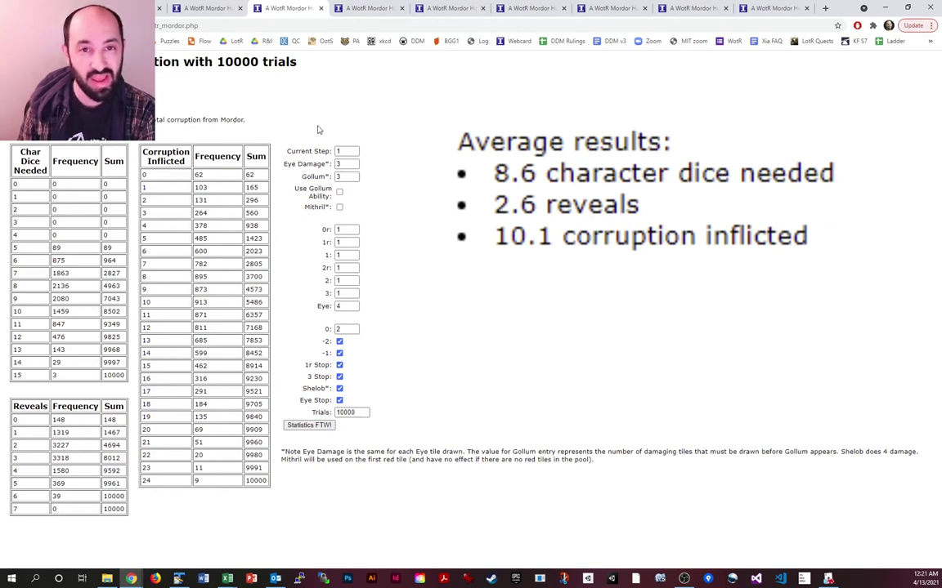
# - Compare the all-special-tiles simulation with and without the Mithril option enabled
pyautogui.click(365, 10)
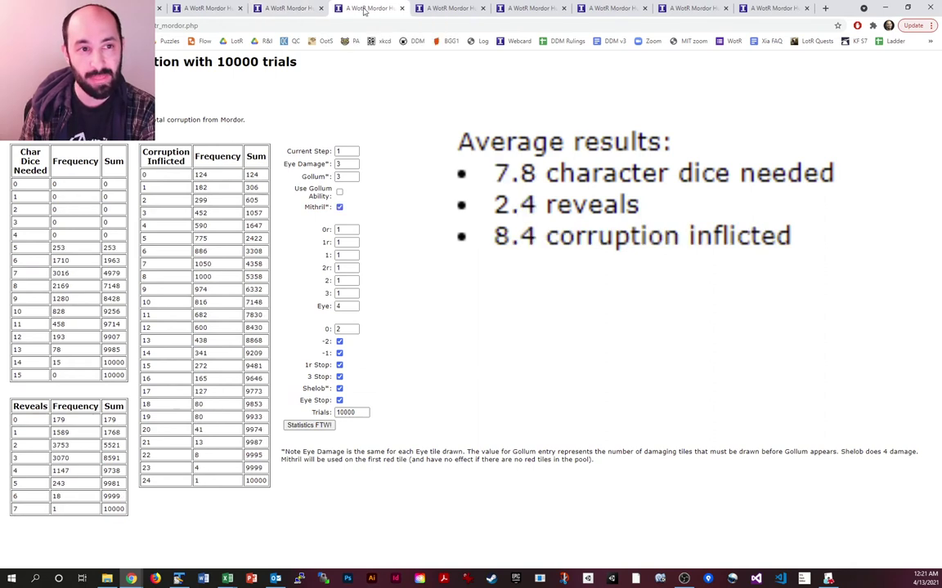
pyautogui.click(291, 11)
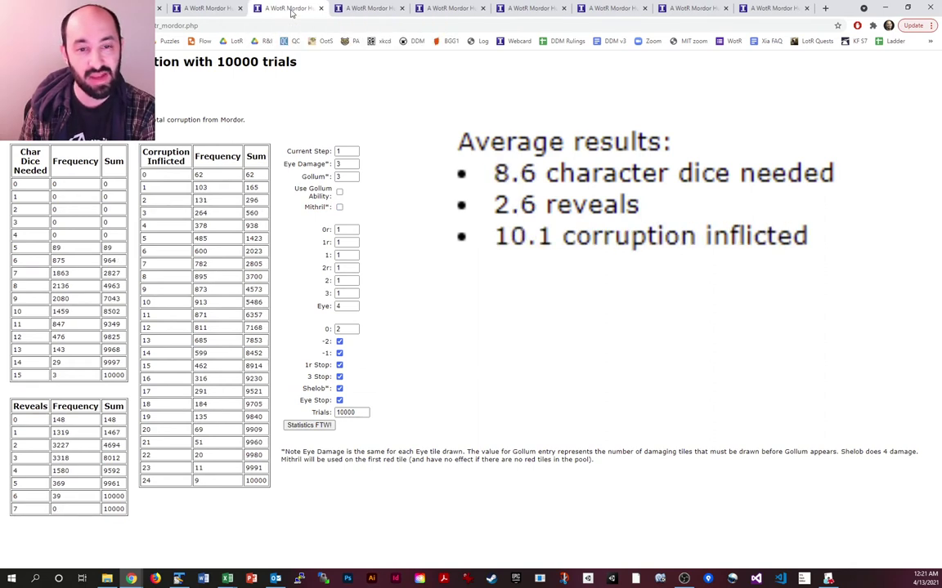
pyautogui.click(359, 11)
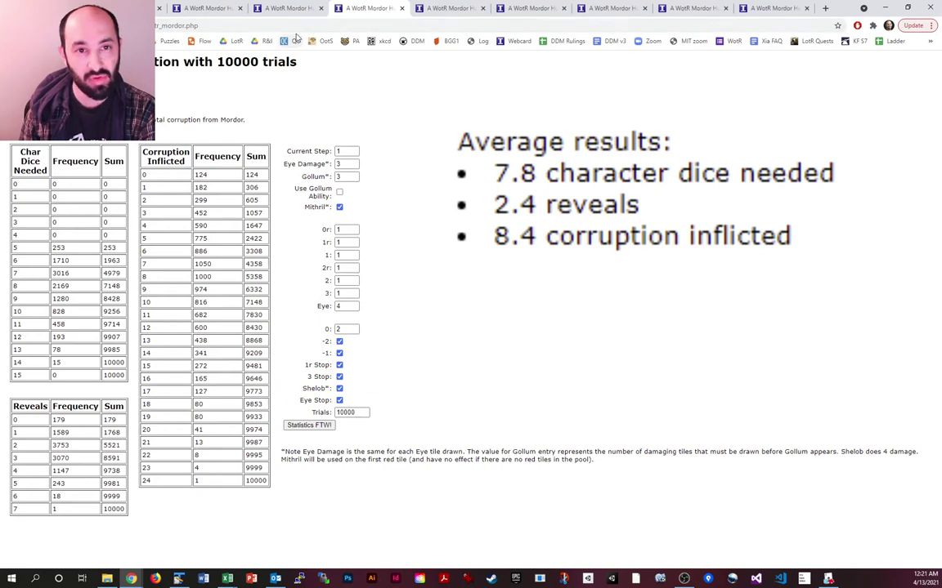
pyautogui.click(286, 9)
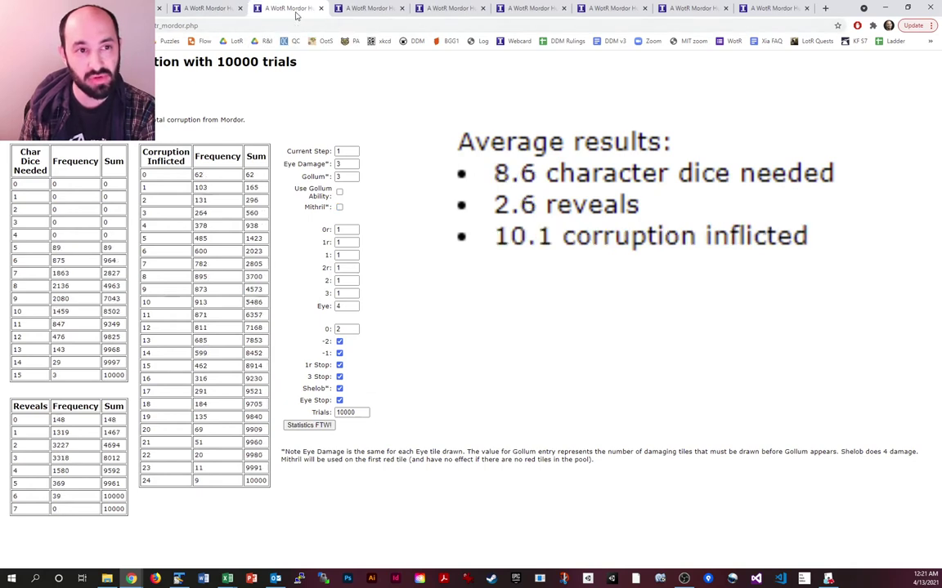
pyautogui.click(360, 10)
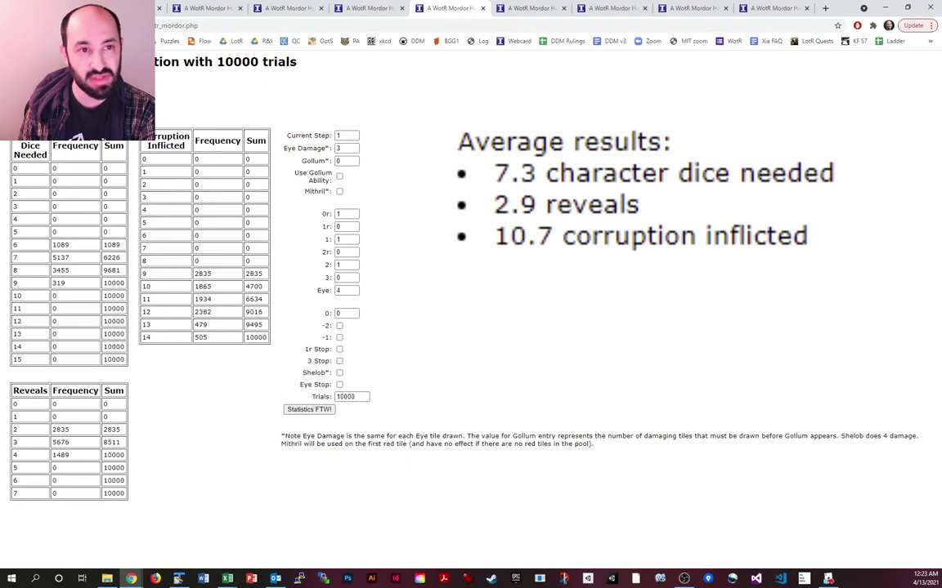
# - Compare the baseline simulation with the reduced-pool run that uses Gollum 0 and no 1r, 2r or 3 tiles
pyautogui.hotkey('alt', 'Left')
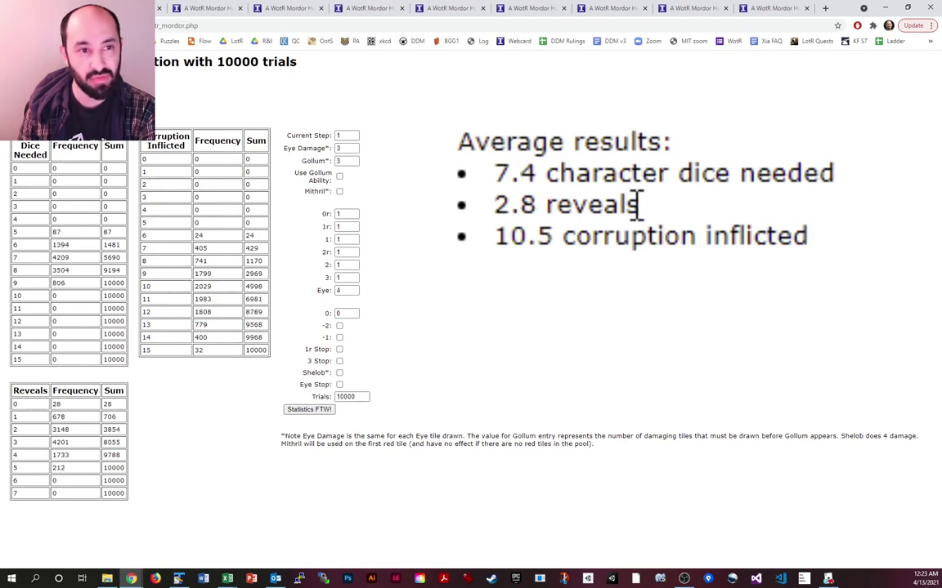
pyautogui.click(438, 13)
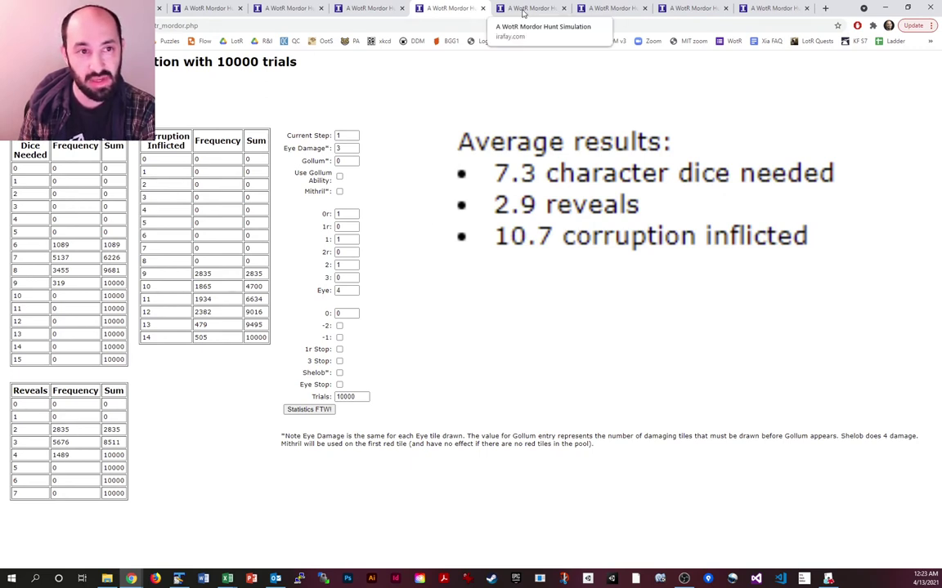
# - Compare the reduced-pool averages, using Gollum 0 and no 1r, 2r or 3 tiles, with the run that adds only the -2 tile
pyautogui.click(523, 10)
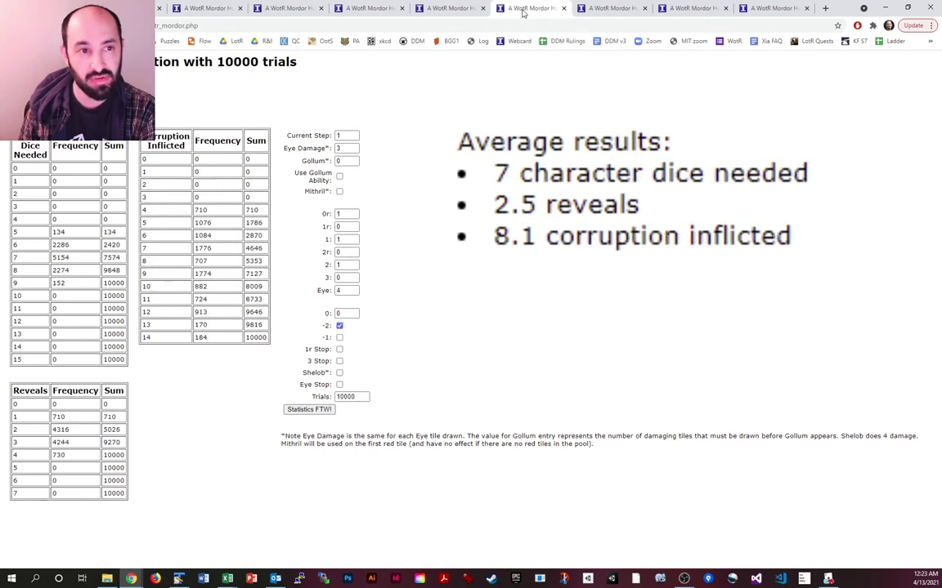
pyautogui.click(462, 12)
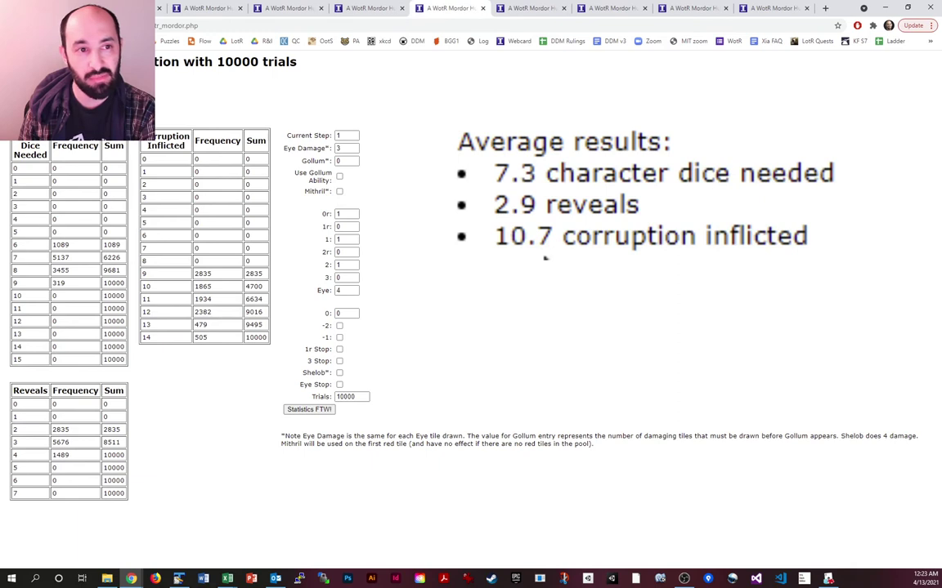
pyautogui.click(525, 12)
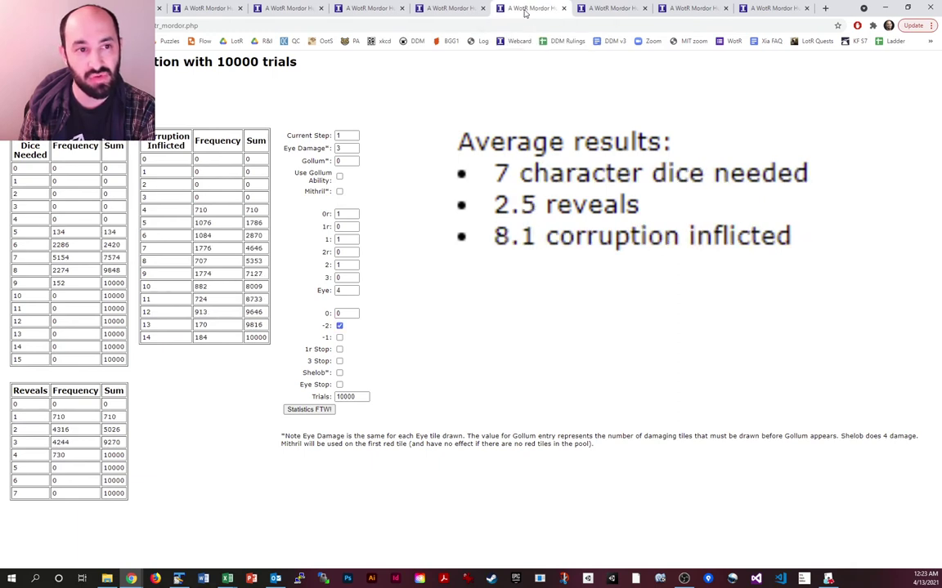
pyautogui.click(446, 12)
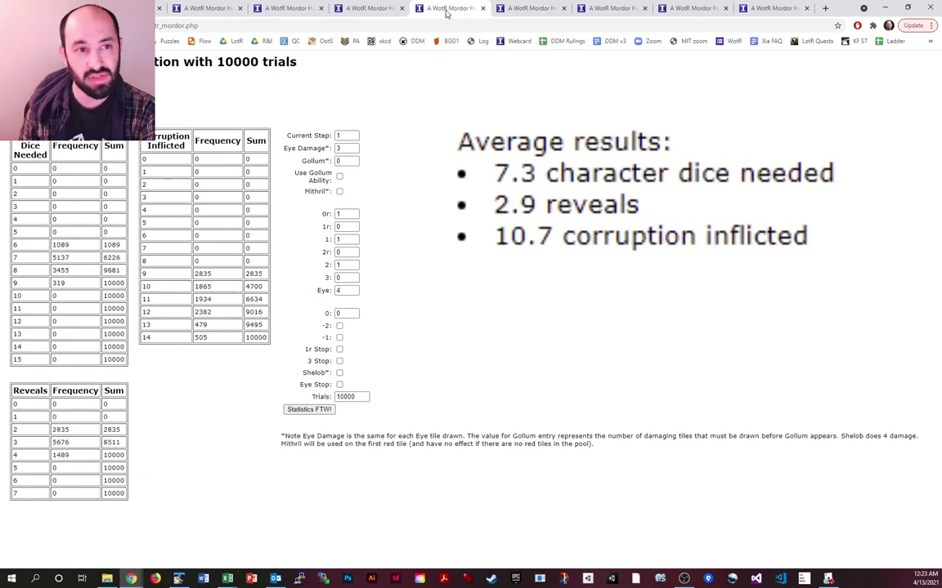
pyautogui.click(521, 12)
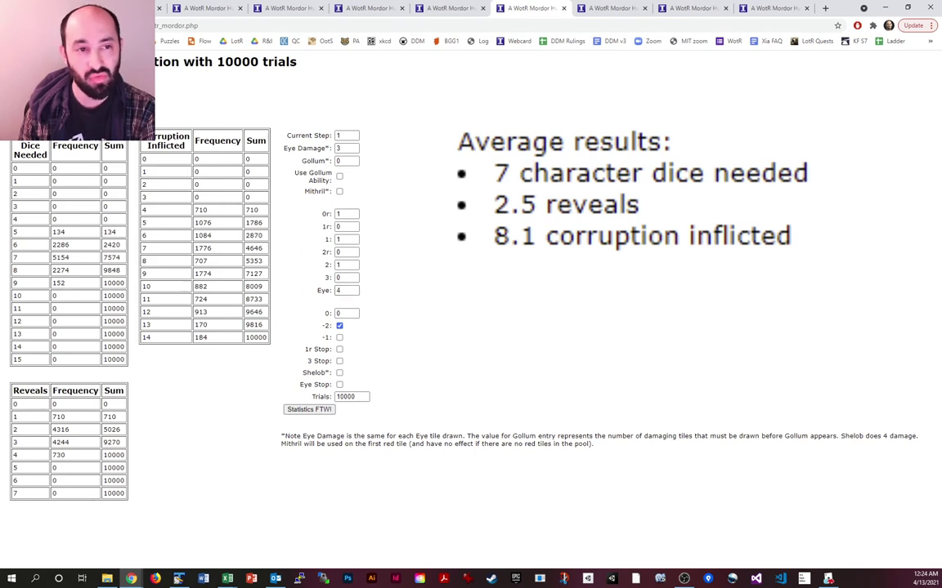
pyautogui.click(433, 10)
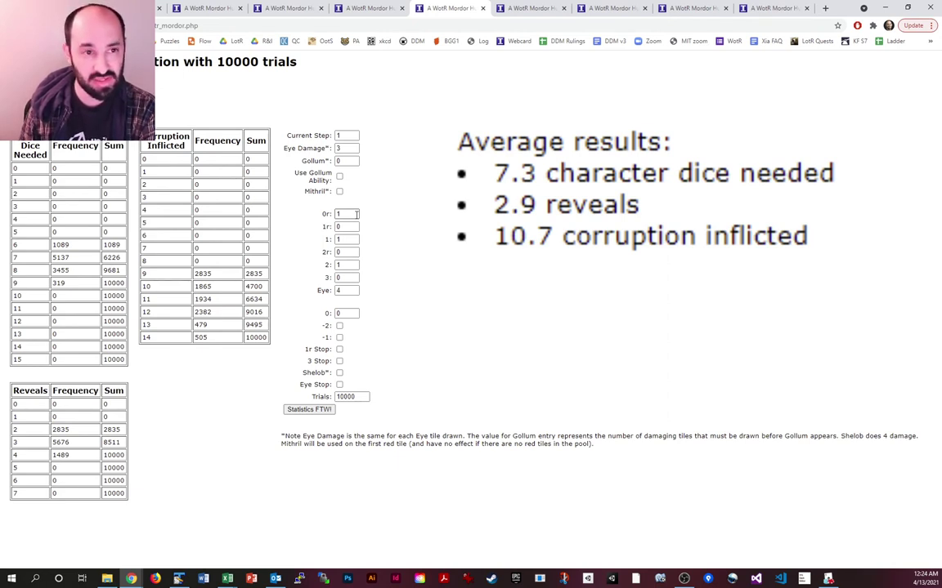
pyautogui.click(511, 9)
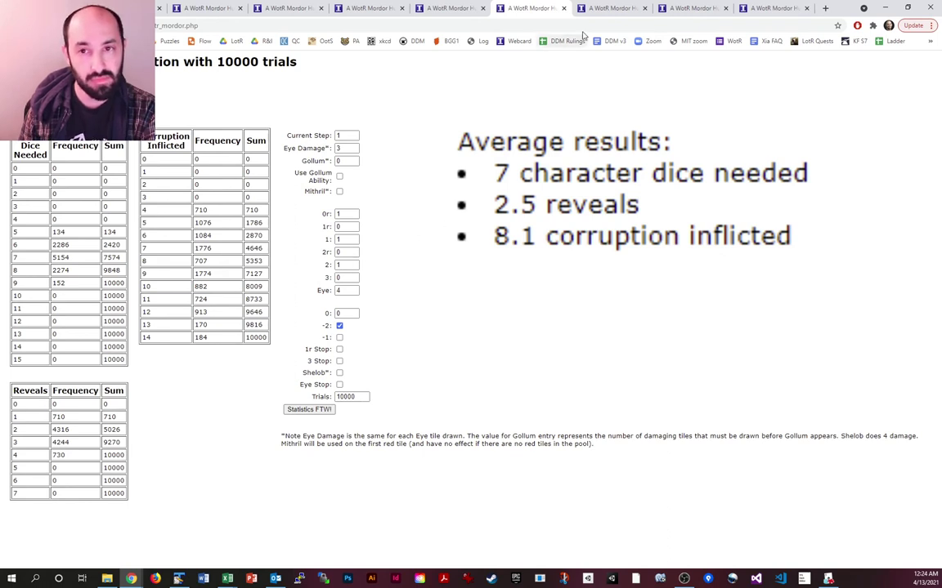
pyautogui.click(441, 10)
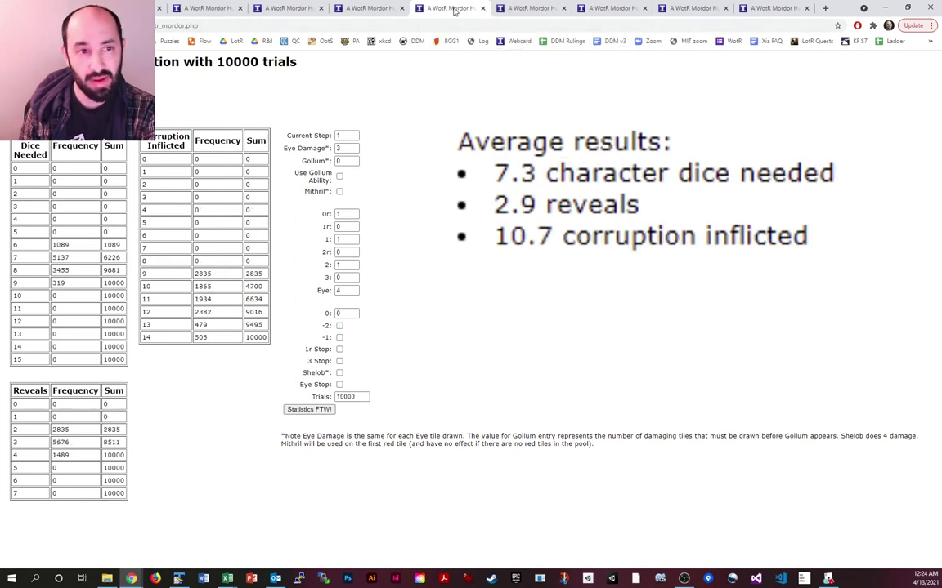
# - Compare the reduced-pool averages for dice, reveals and corruption with the reduced-pool run that adds only the Eye Stop tile
pyautogui.click(601, 10)
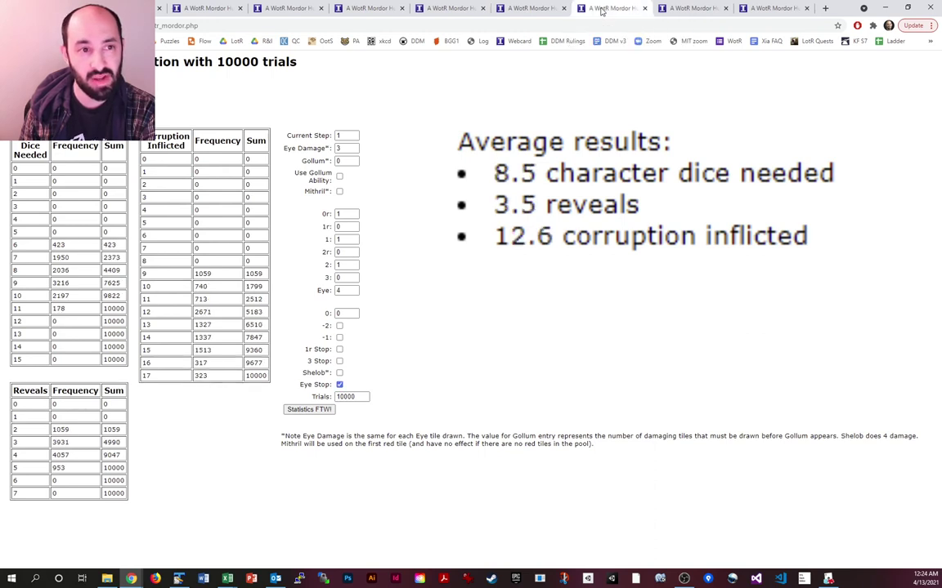
pyautogui.click(449, 10)
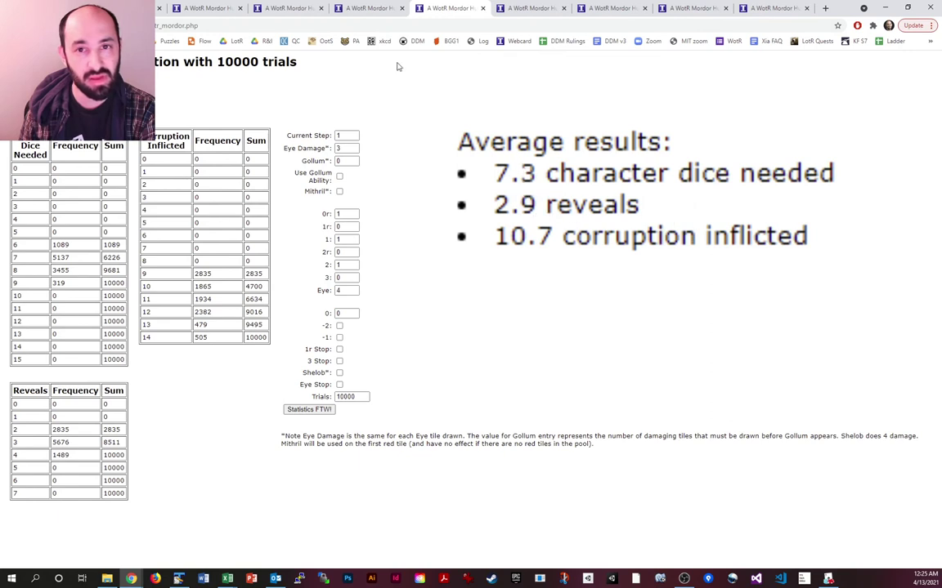
pyautogui.click(597, 10)
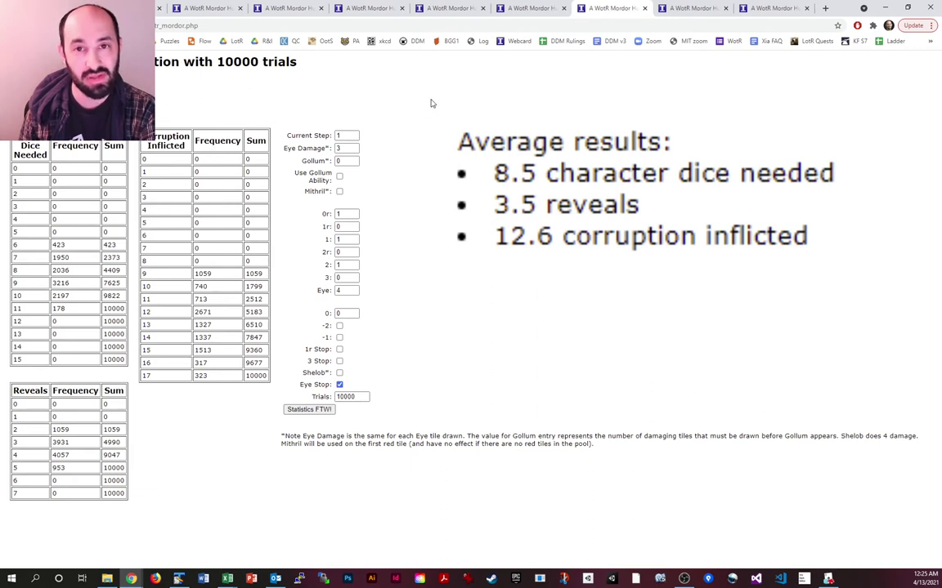
pyautogui.click(440, 16)
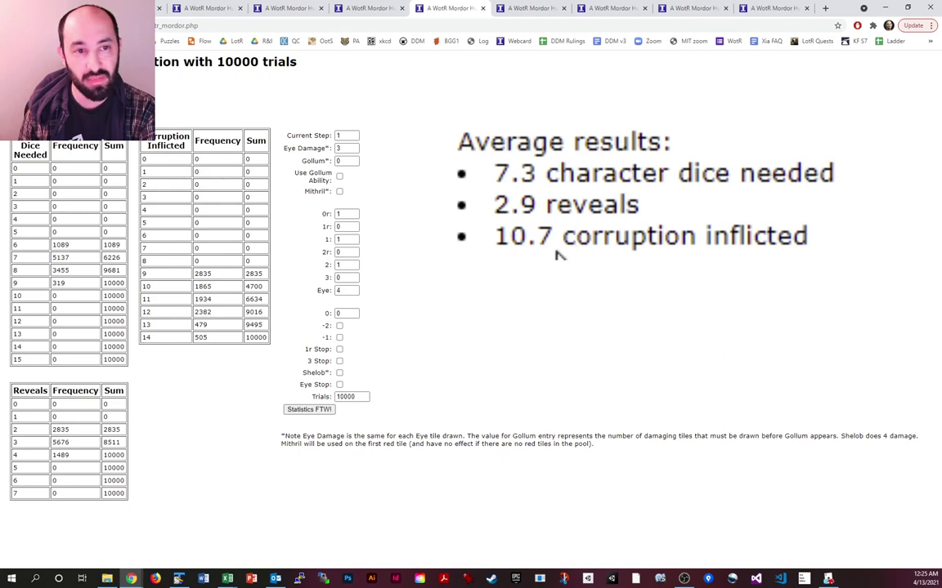
pyautogui.click(590, 10)
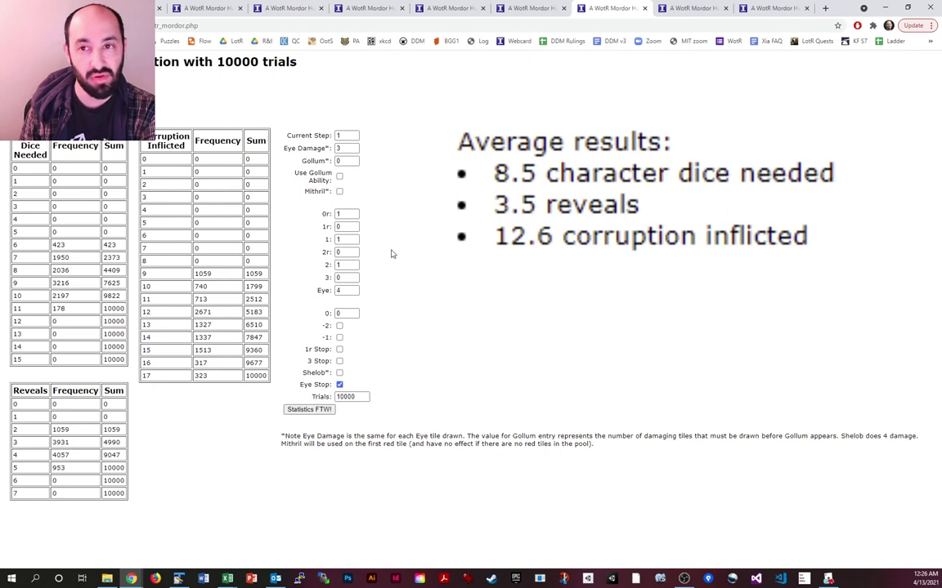
# - Compare the plain reduced-pool results with the reduced-pool run that adds two 0 tiles and all the special tiles
pyautogui.click(679, 10)
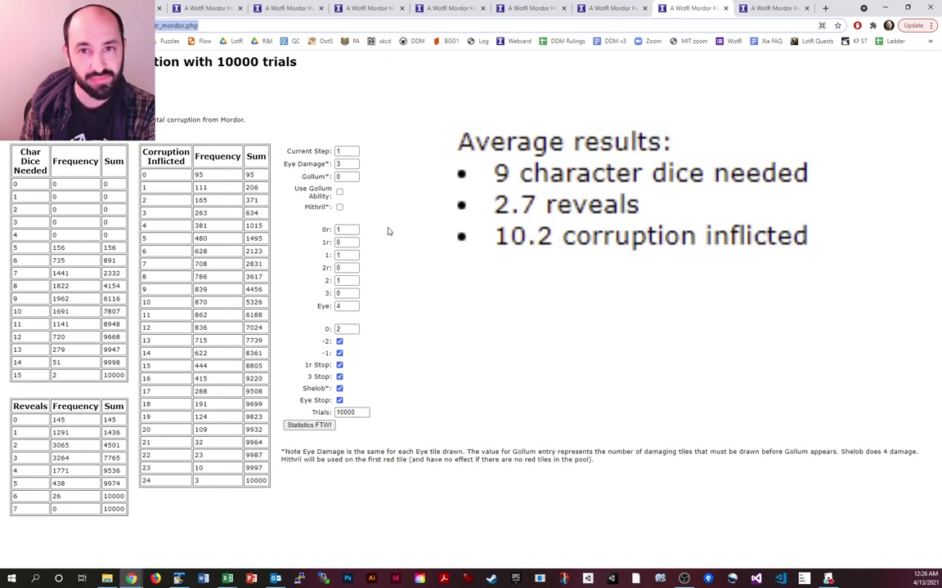
pyautogui.click(441, 10)
pyautogui.click(691, 9)
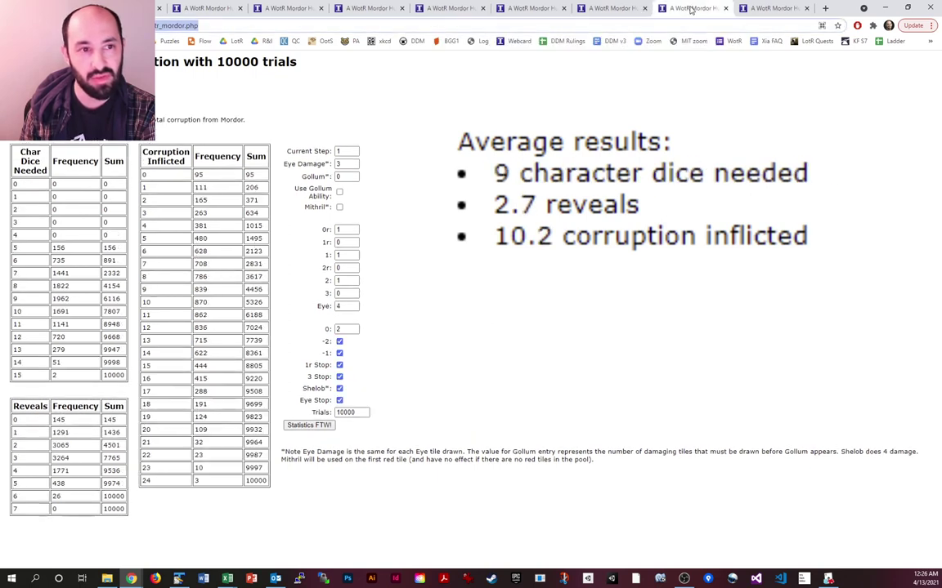
pyautogui.click(459, 11)
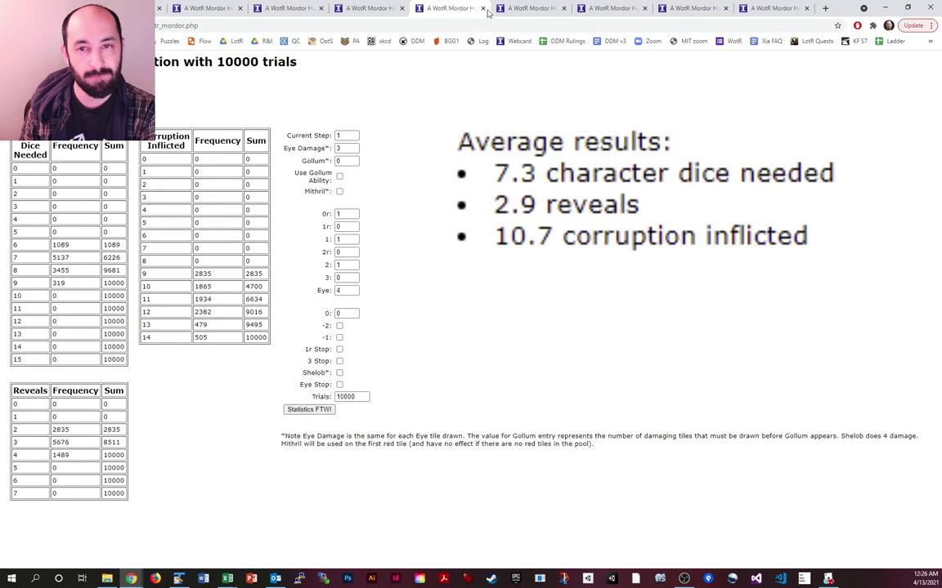
pyautogui.click(691, 12)
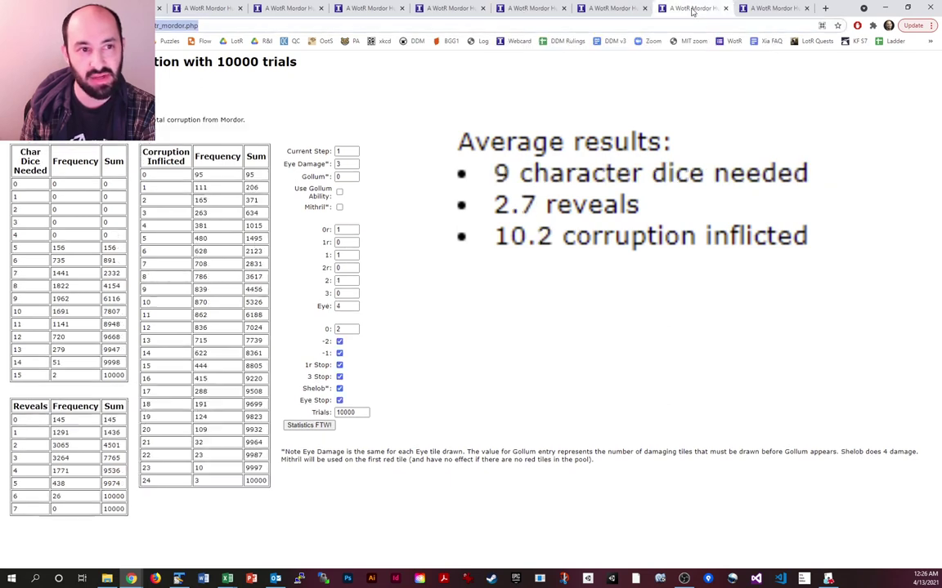
# - Compare the reduced-pool run containing all special tiles with and without the Mithril option enabled
pyautogui.click(758, 10)
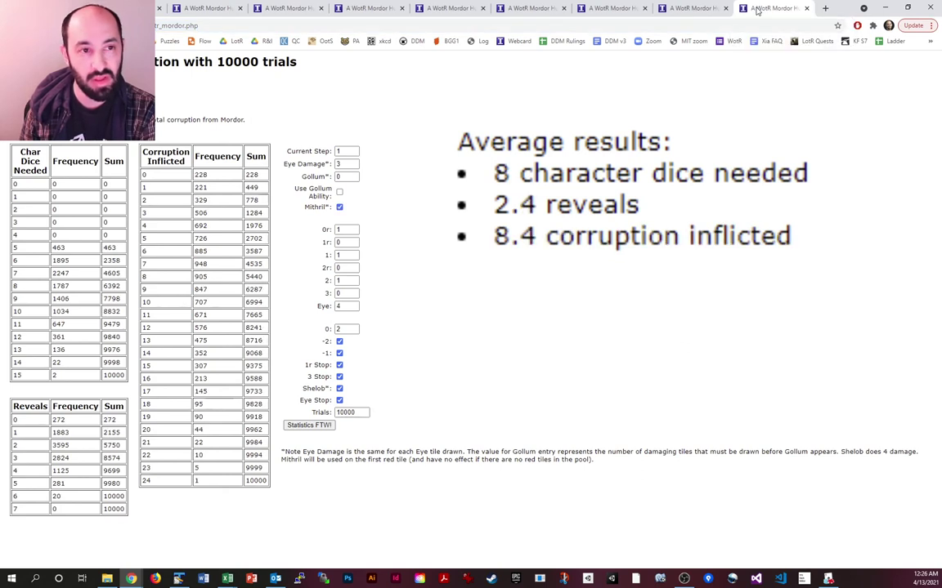
pyautogui.click(674, 10)
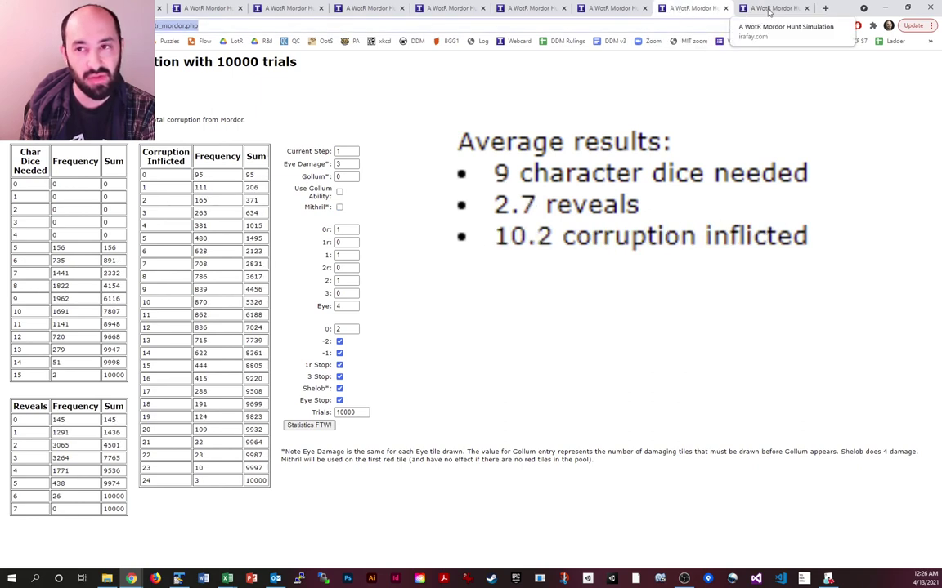
pyautogui.click(760, 9)
pyautogui.click(683, 9)
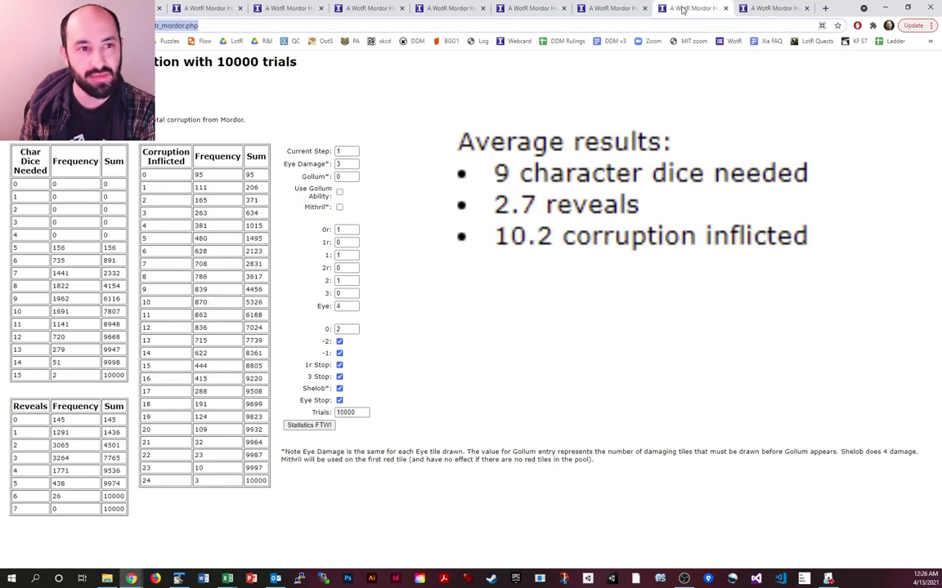
pyautogui.click(769, 11)
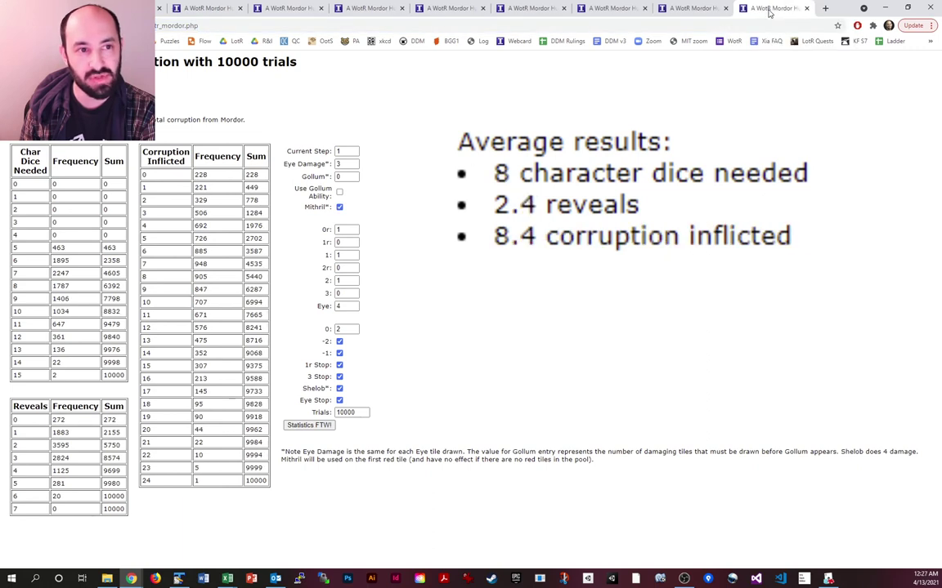
pyautogui.click(687, 11)
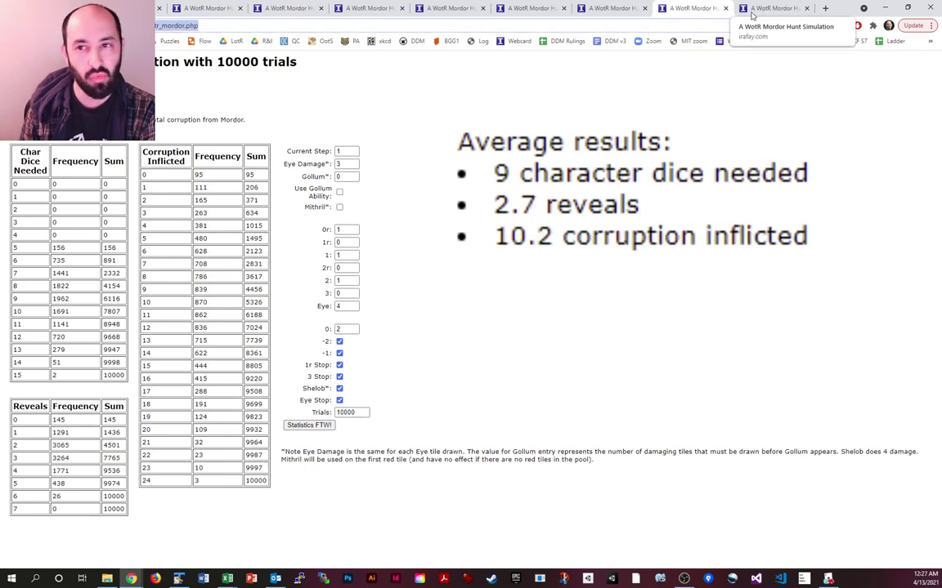
pyautogui.click(761, 11)
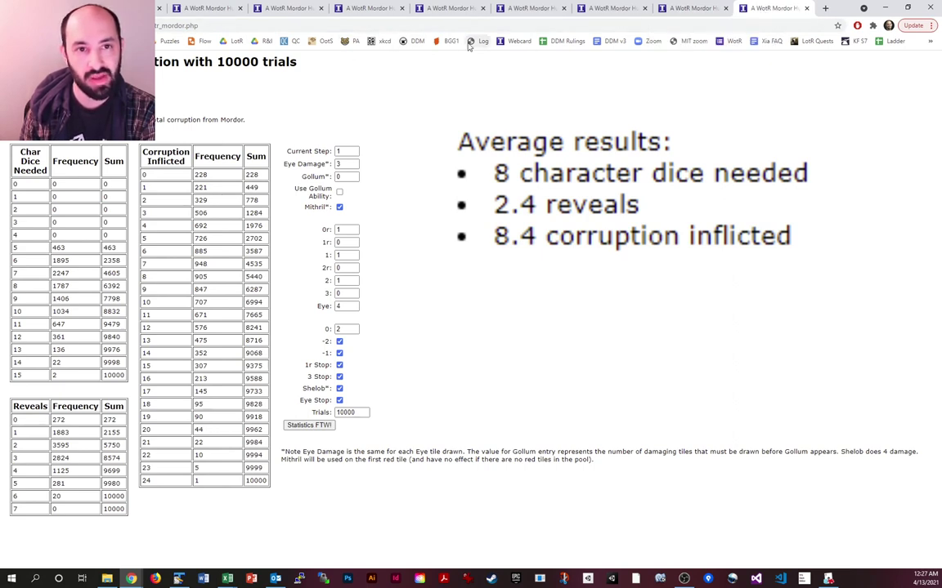
# - Compare the full-pool run with Gollum 3 and all special tiles with and without Mithril, checking dice, reveals and corruption averages
pyautogui.click(274, 10)
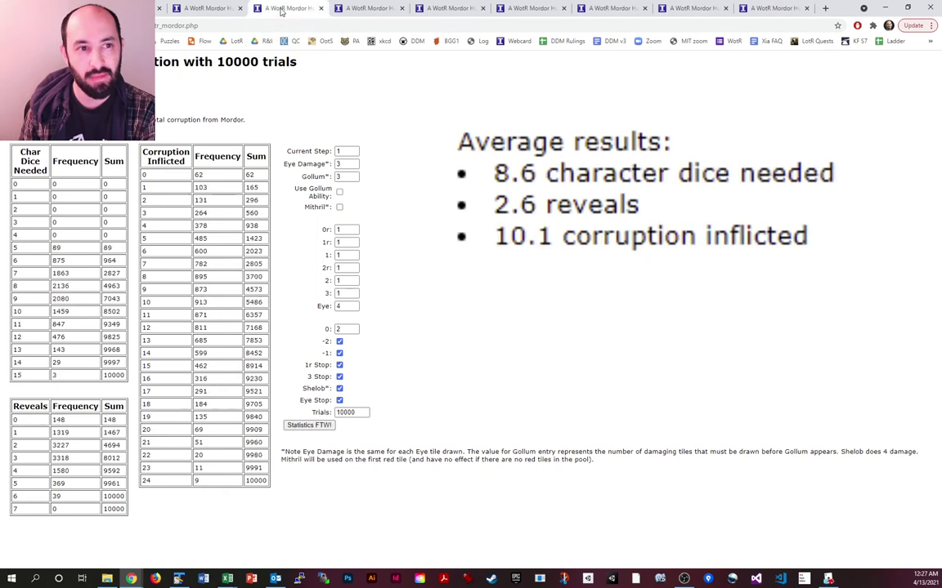
pyautogui.click(362, 9)
pyautogui.click(278, 10)
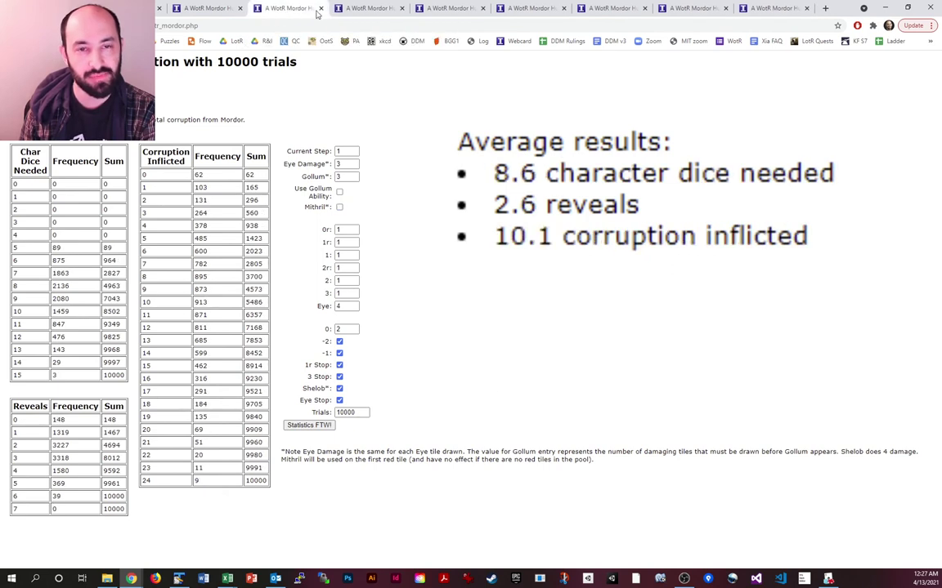
pyautogui.click(362, 10)
pyautogui.click(276, 10)
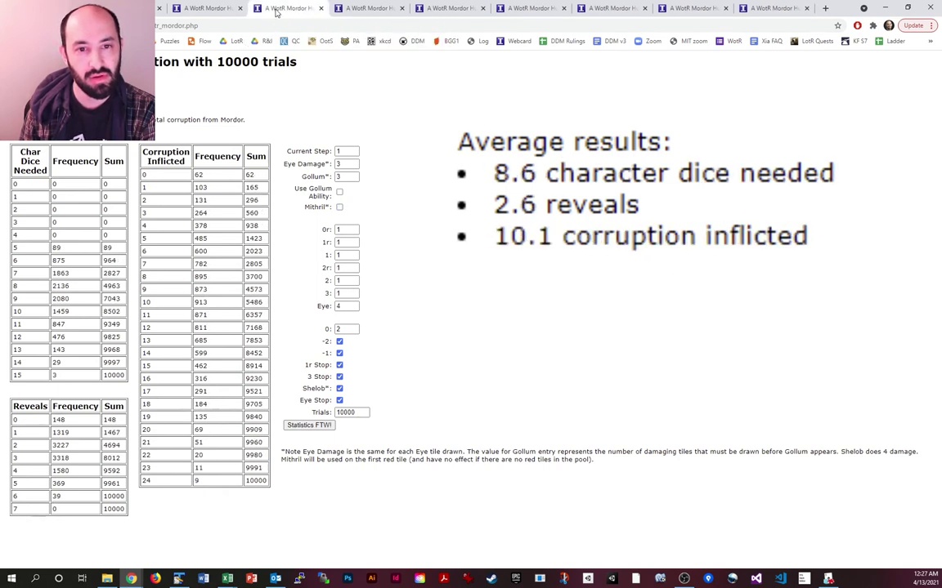
pyautogui.click(339, 12)
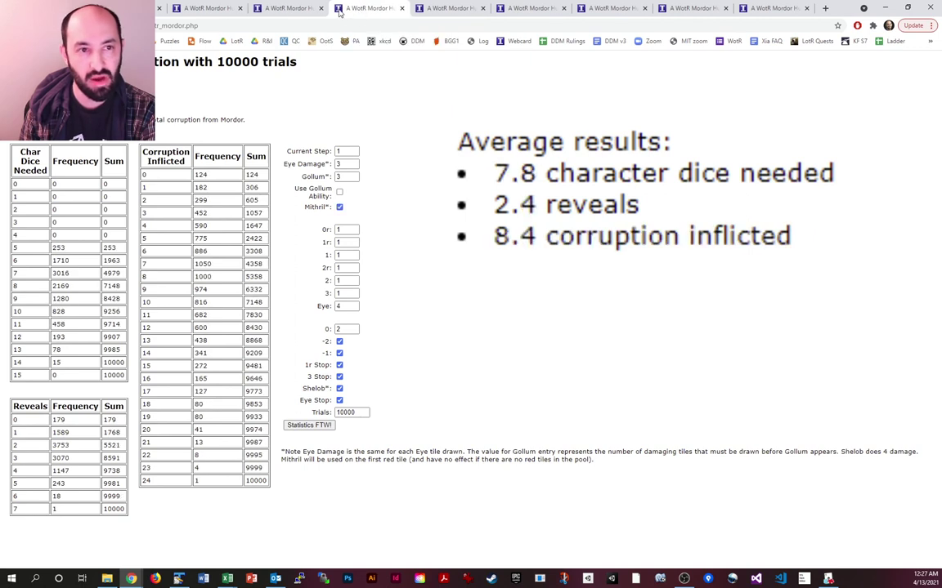
pyautogui.click(278, 10)
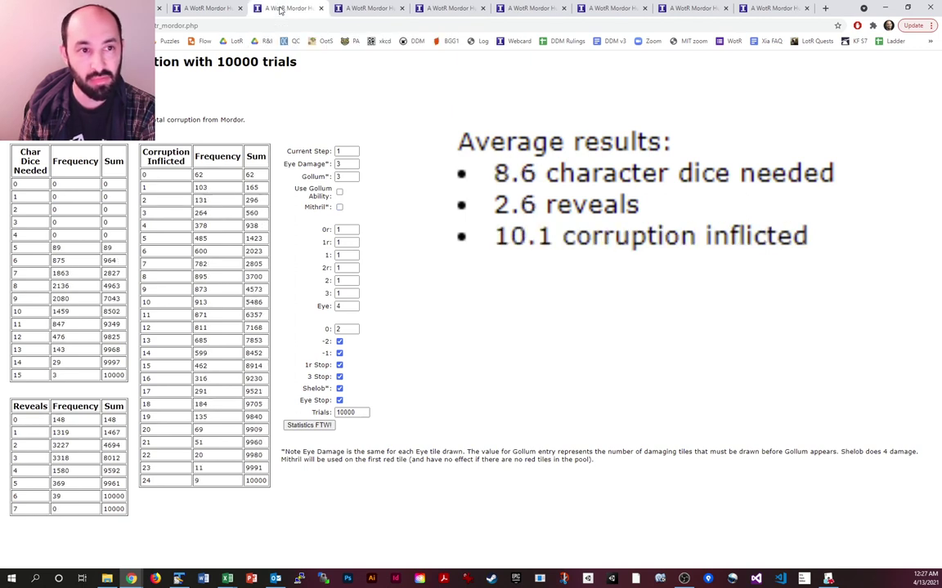
pyautogui.click(361, 12)
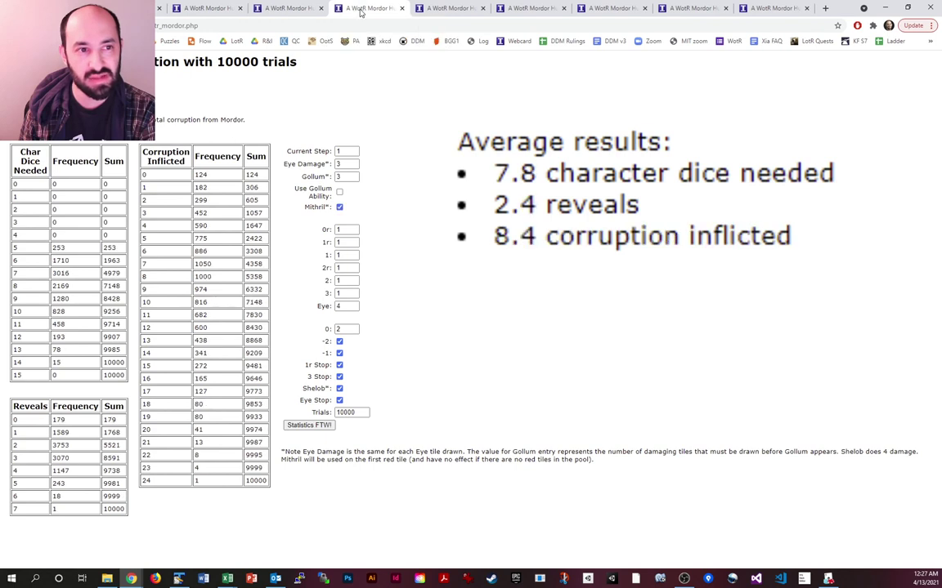
pyautogui.hotkey('ctrl', 'shift', 'Tab')
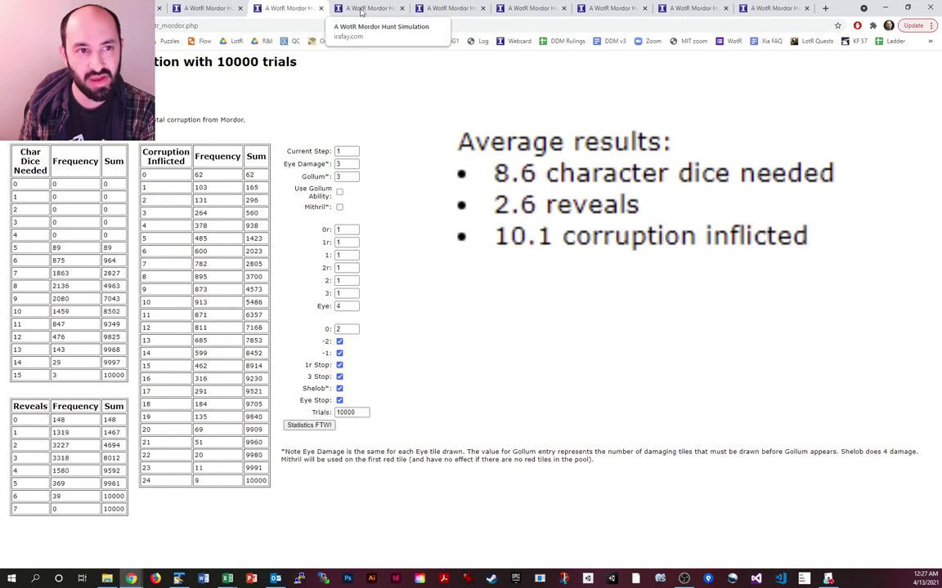
pyautogui.click(360, 11)
pyautogui.hotkey('ctrl', 'shift', 'Tab')
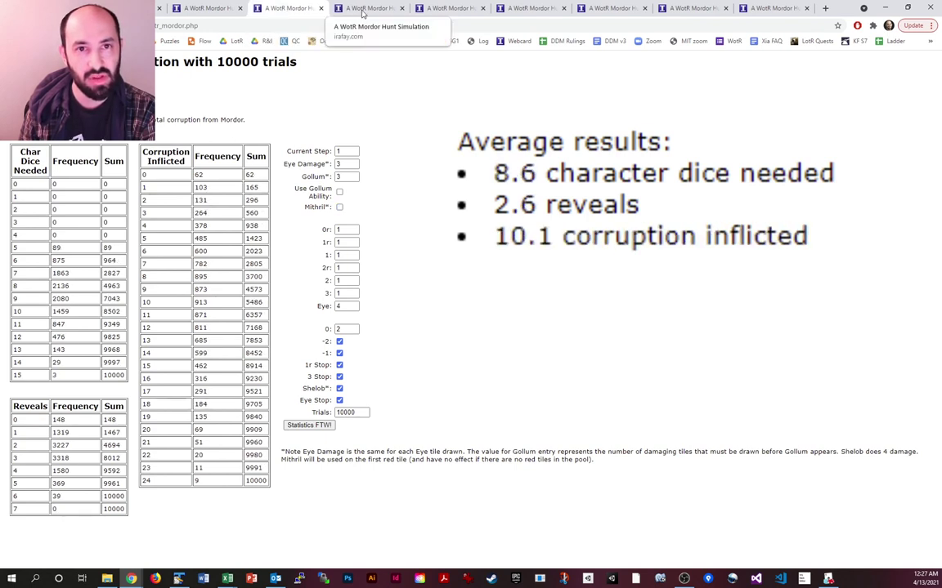
pyautogui.click(362, 11)
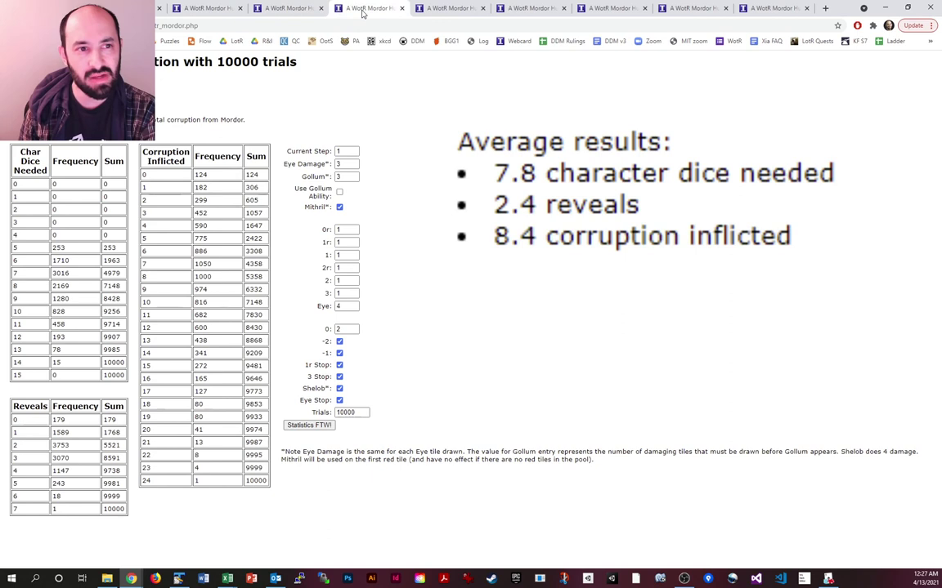
pyautogui.click(279, 11)
pyautogui.click(365, 11)
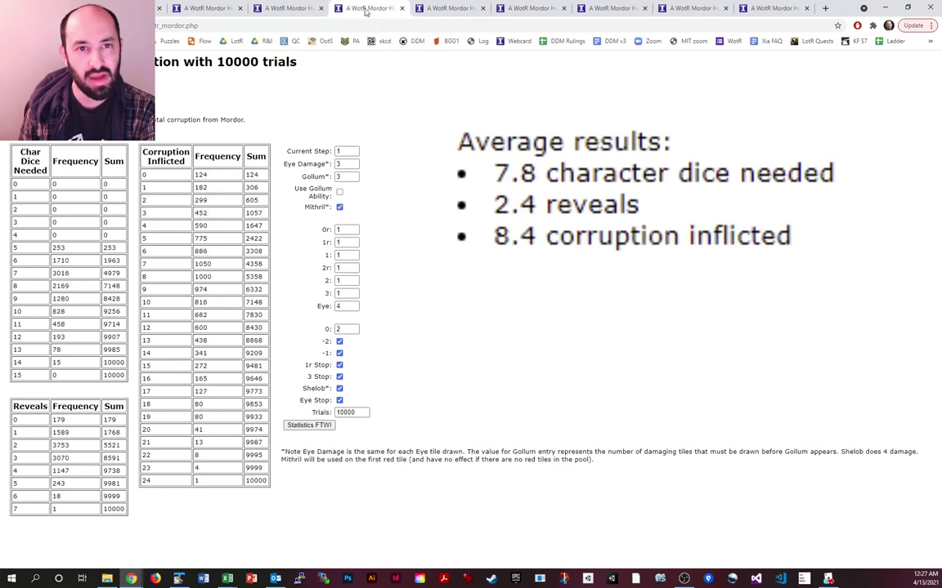
pyautogui.click(279, 11)
pyautogui.click(353, 12)
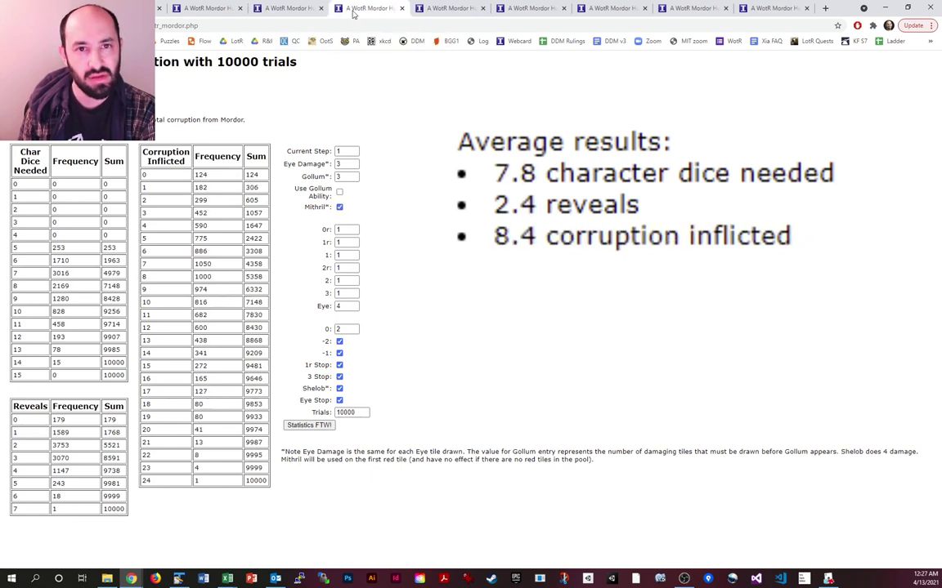
# - Recheck Mithril's effect on the Gollum 0 reduced pool with all special tiles against the full-pool comparison
pyautogui.click(690, 10)
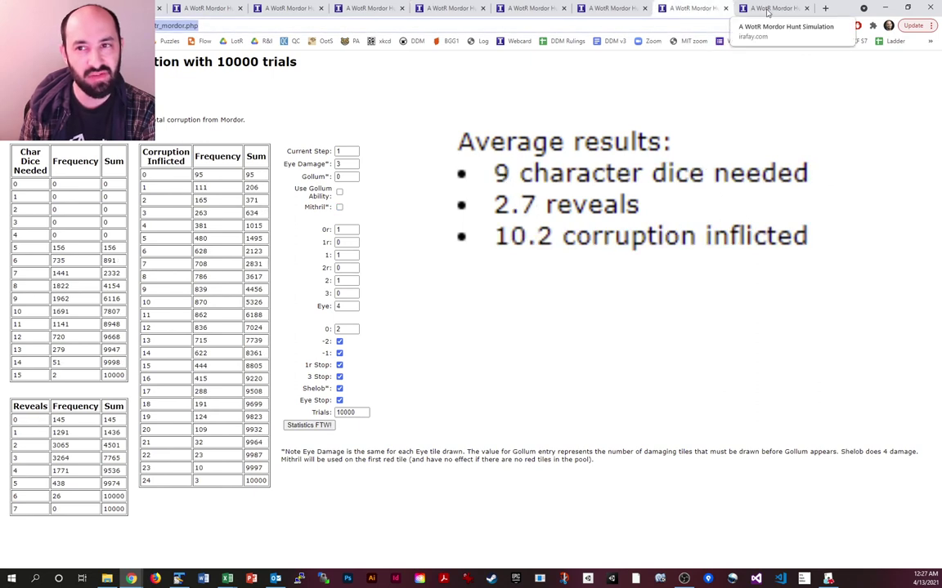
pyautogui.click(769, 9)
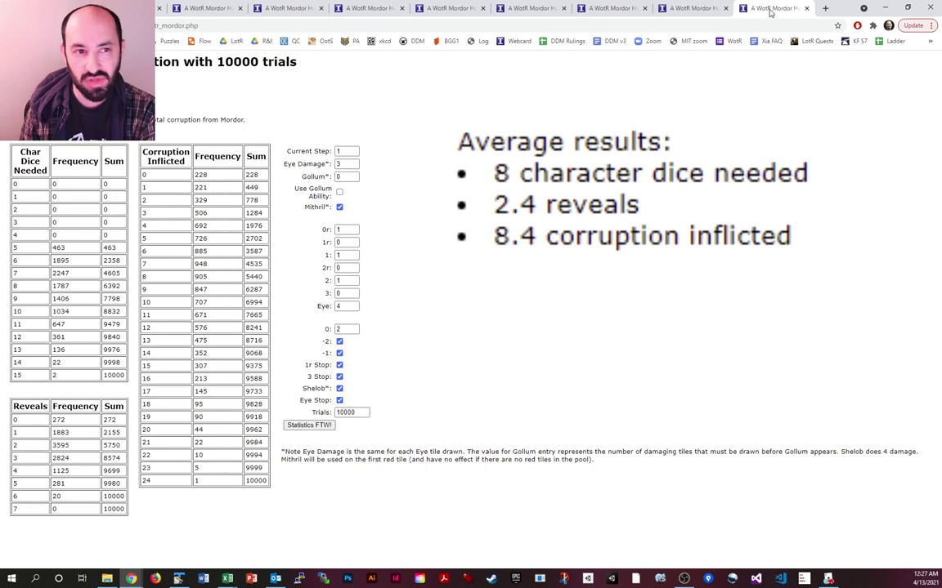
pyautogui.click(694, 15)
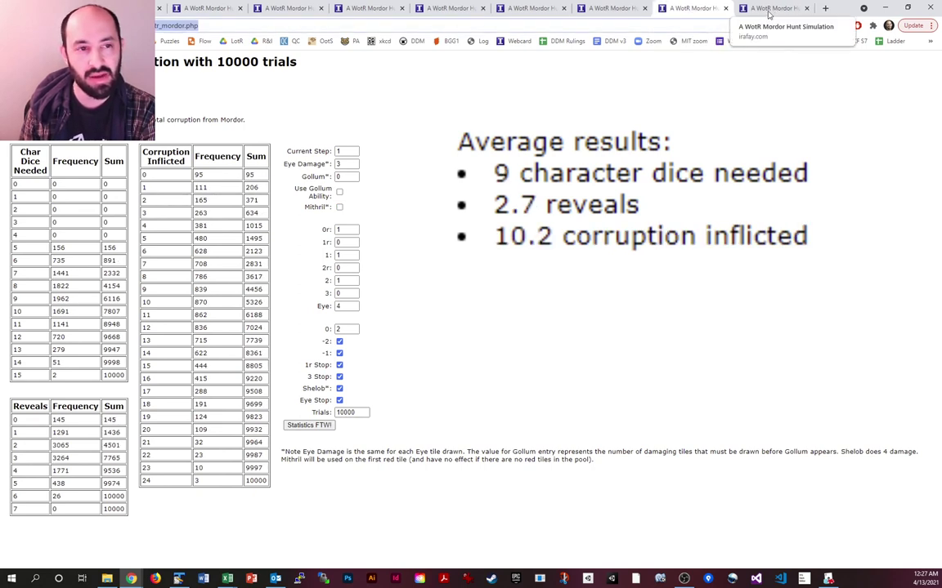